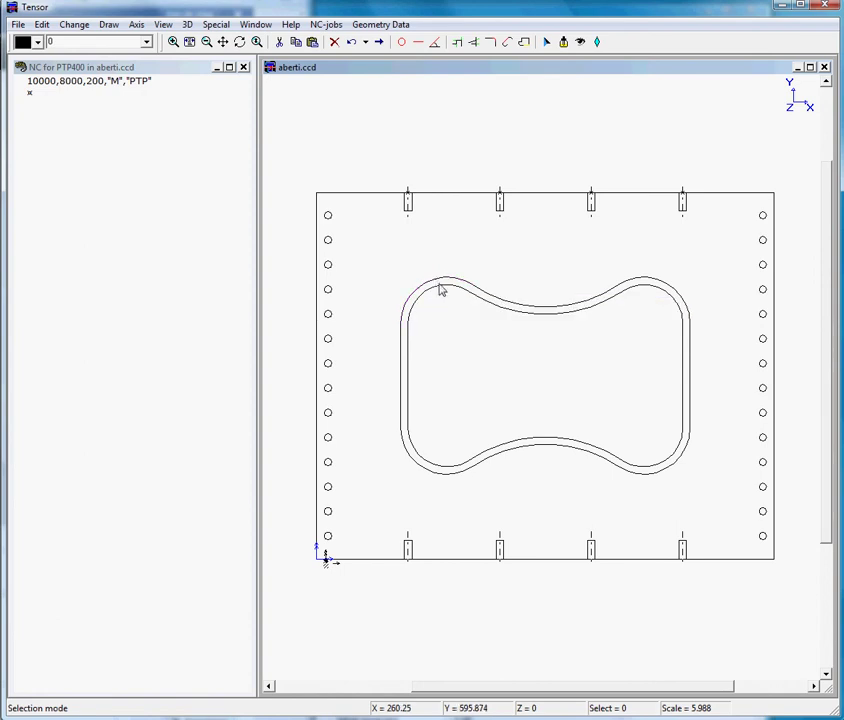
Step: Select the central cutout contour and launch Machine profile > Profiles on it
click(438, 282)
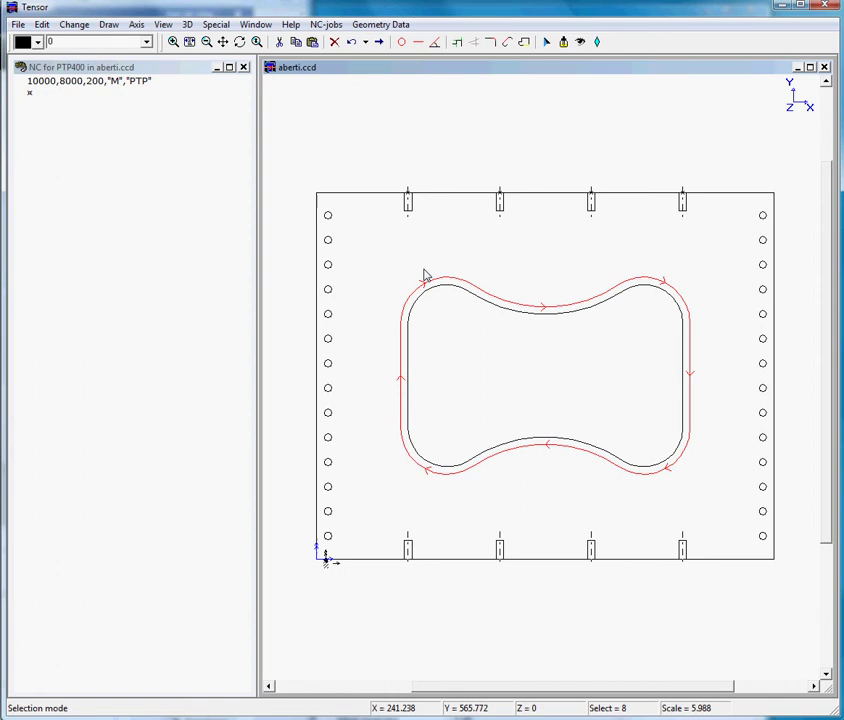
click(376, 28)
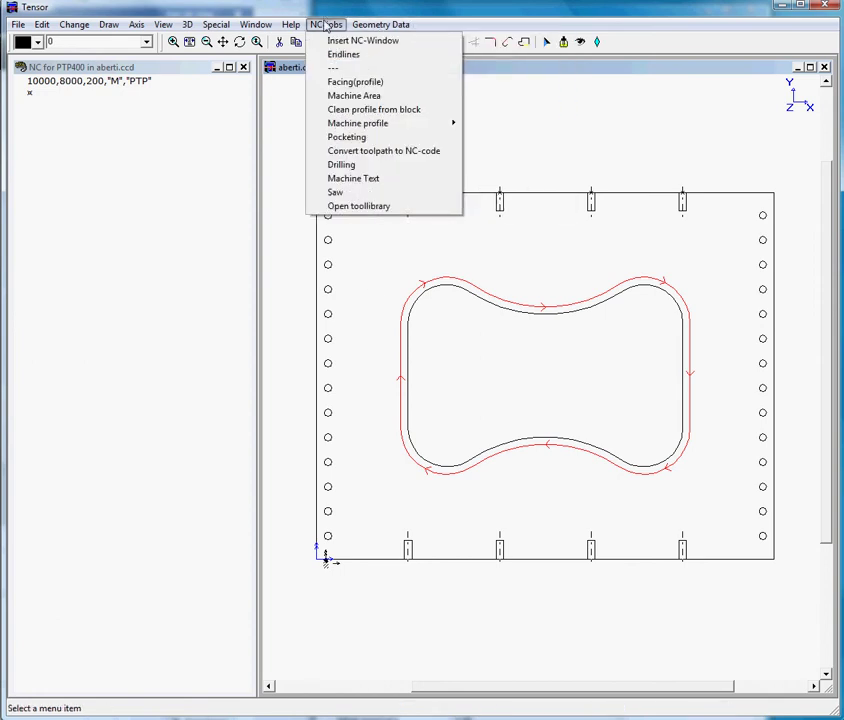
mouse_move(358, 123)
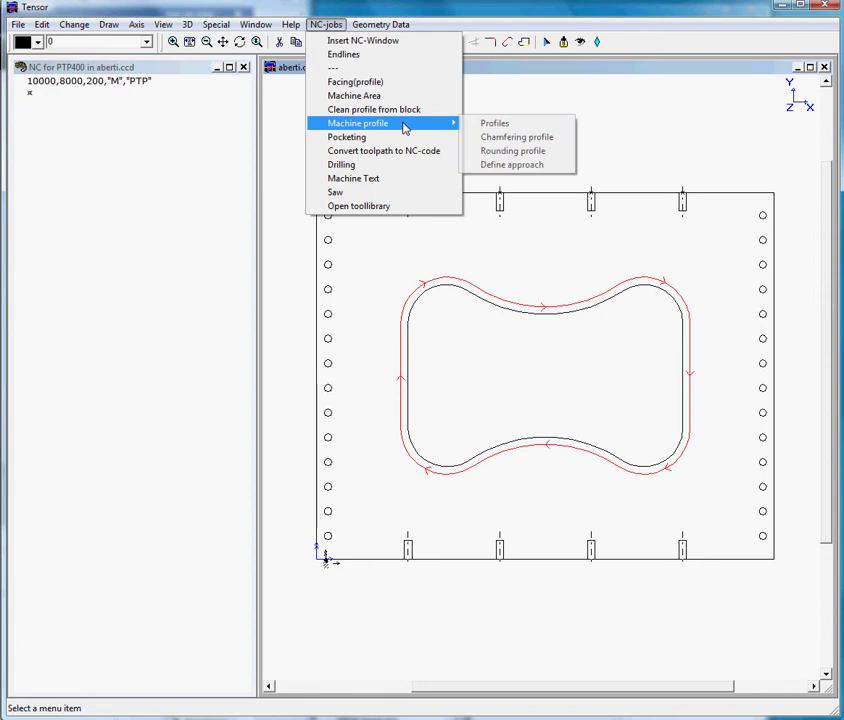
click(492, 127)
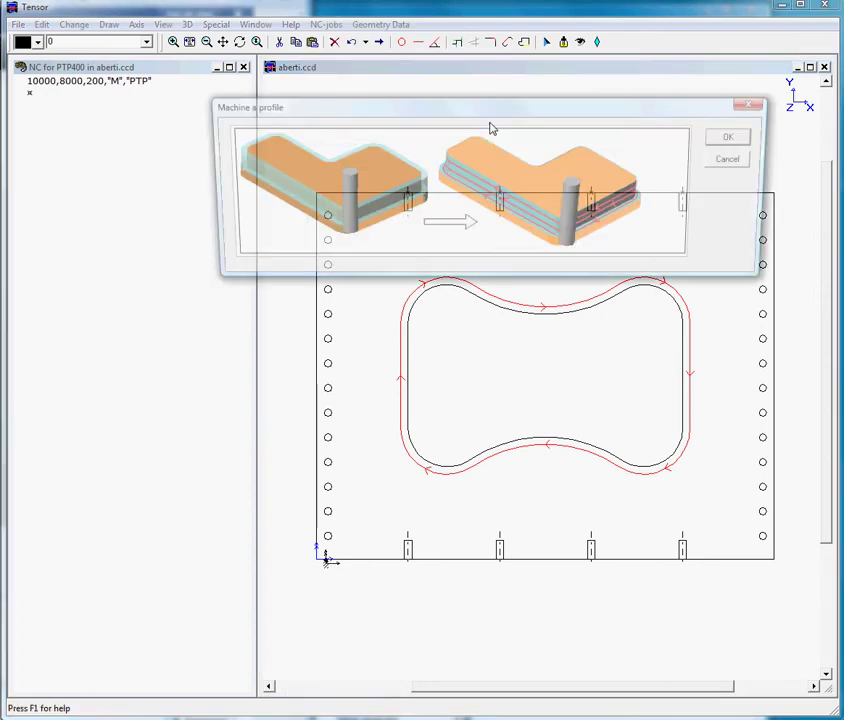
mouse_move(486, 120)
mouse_down()
mouse_move(324, 134)
mouse_move(396, 86)
mouse_move(392, 104)
mouse_up()
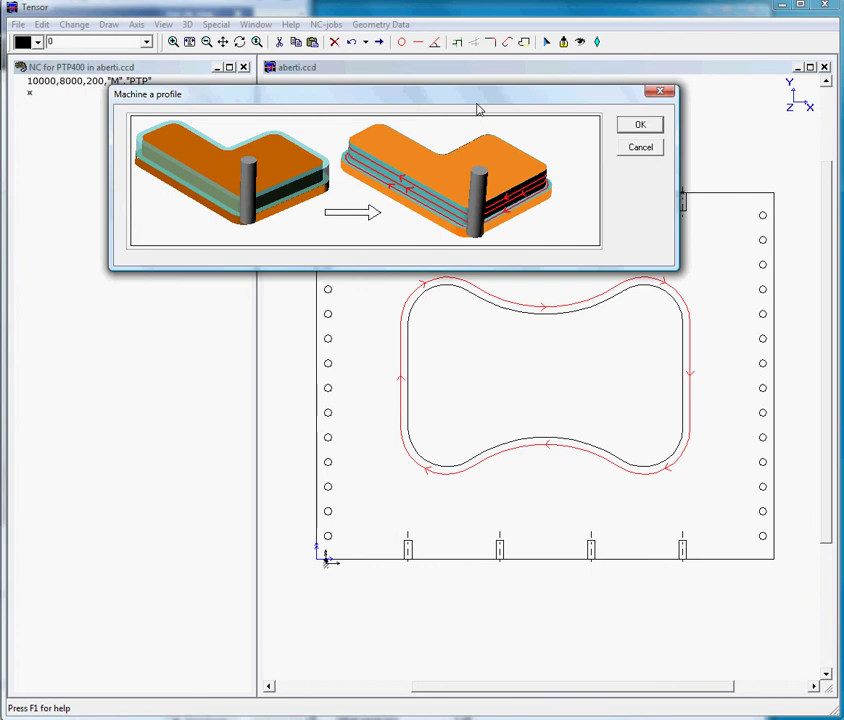
drag(416, 97, 370, 137)
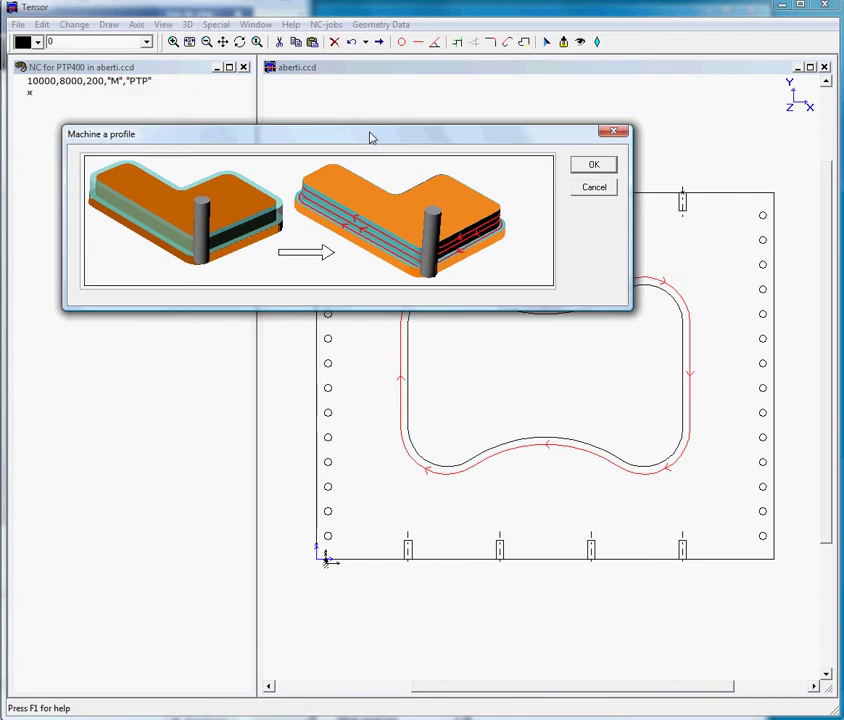
Step: Accept profile machining with no finishing pass and no tool compensation
click(592, 167)
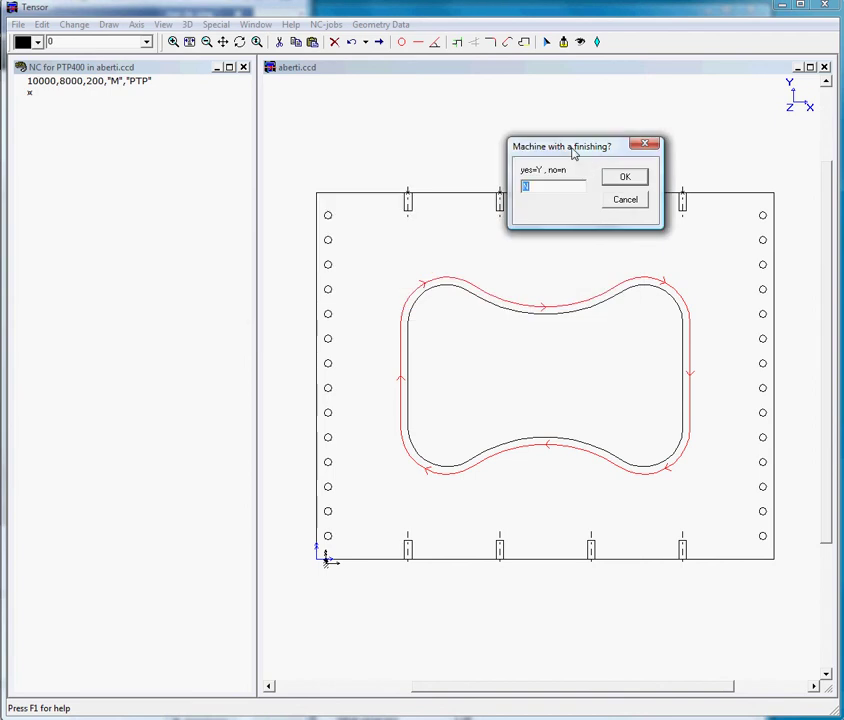
drag(575, 150, 455, 120)
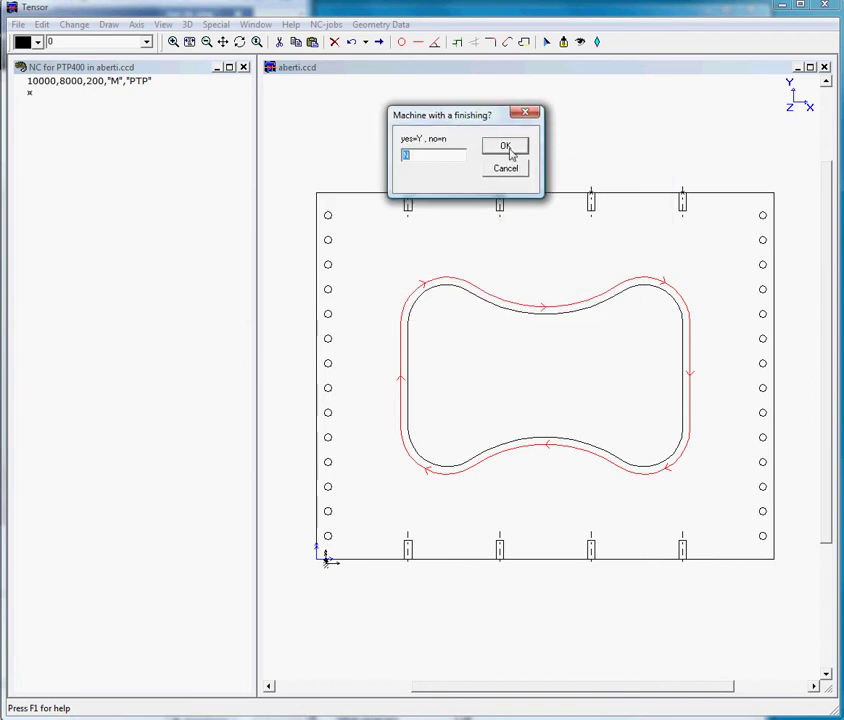
click(508, 150)
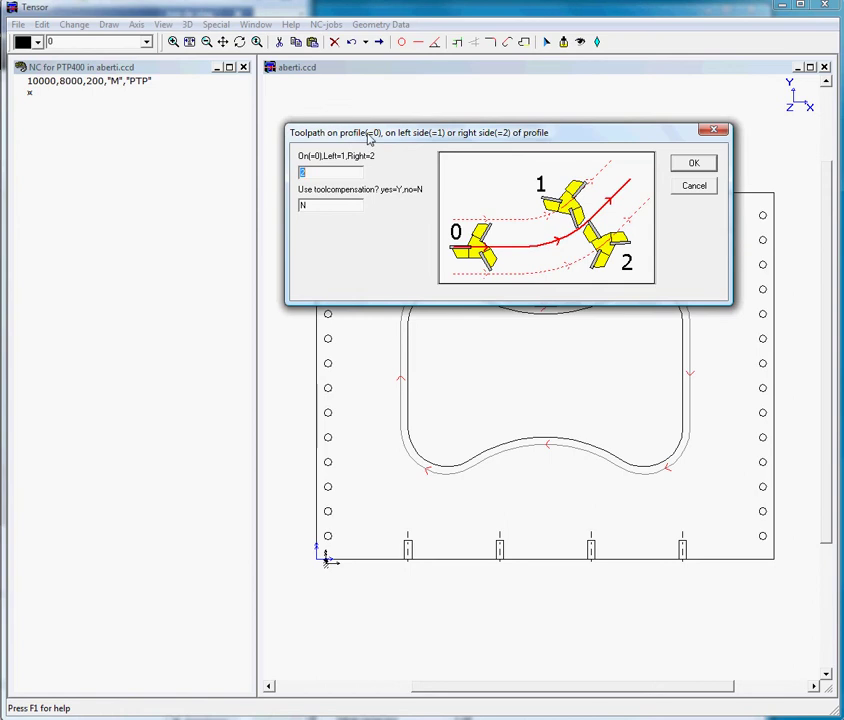
drag(368, 138, 170, 93)
text(2)
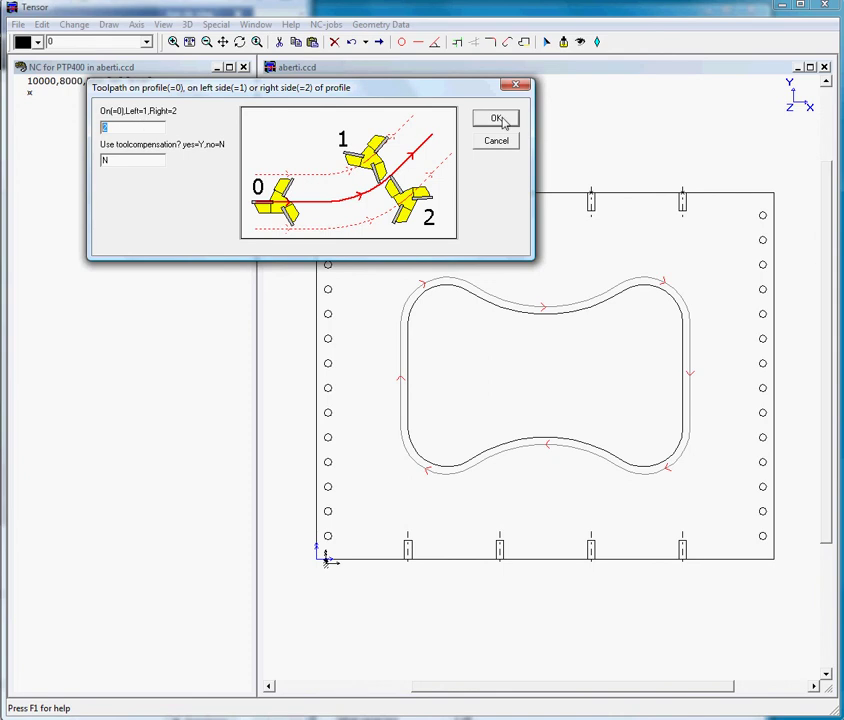
click(503, 120)
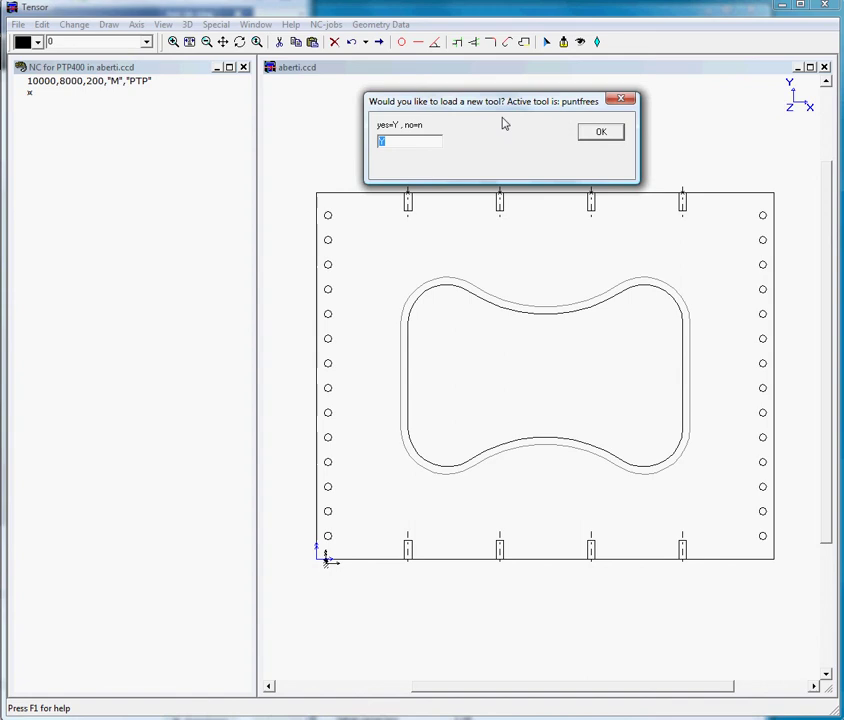
Step: Load a new tool, the schrobfrees 16 cutter, with start height 50
click(600, 135)
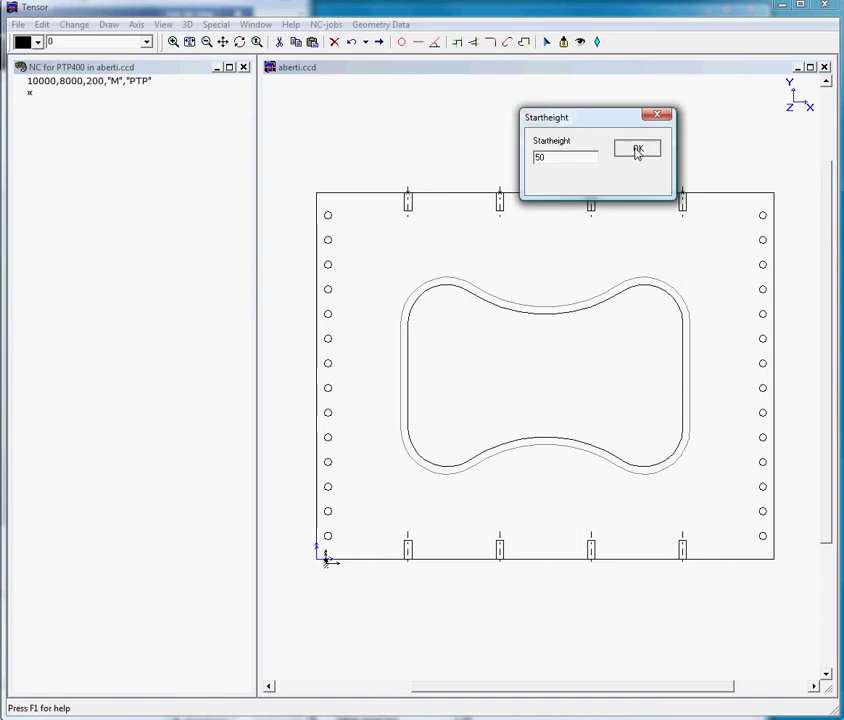
click(637, 152)
drag(360, 231, 575, 128)
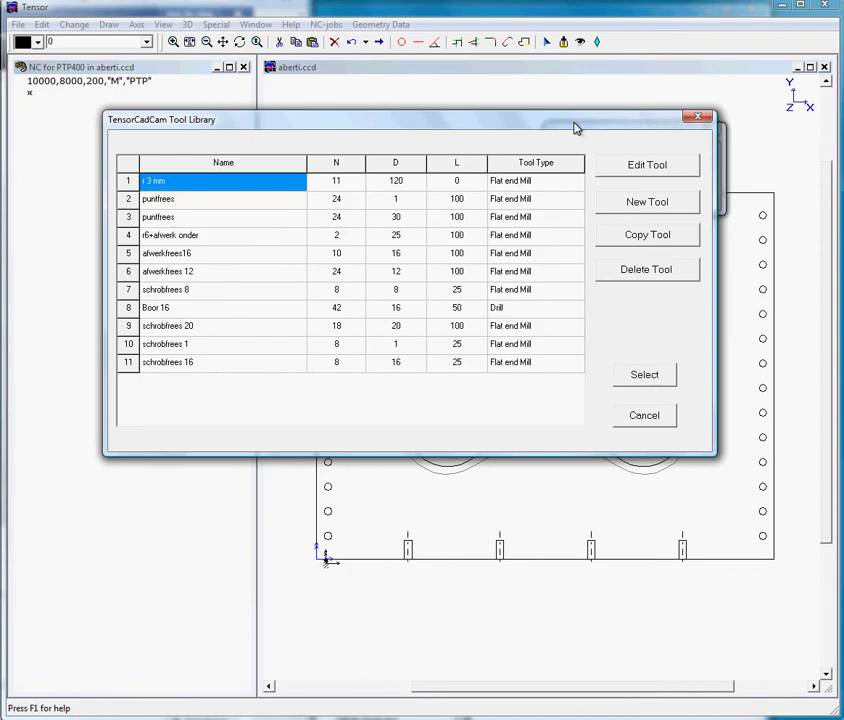
click(184, 366)
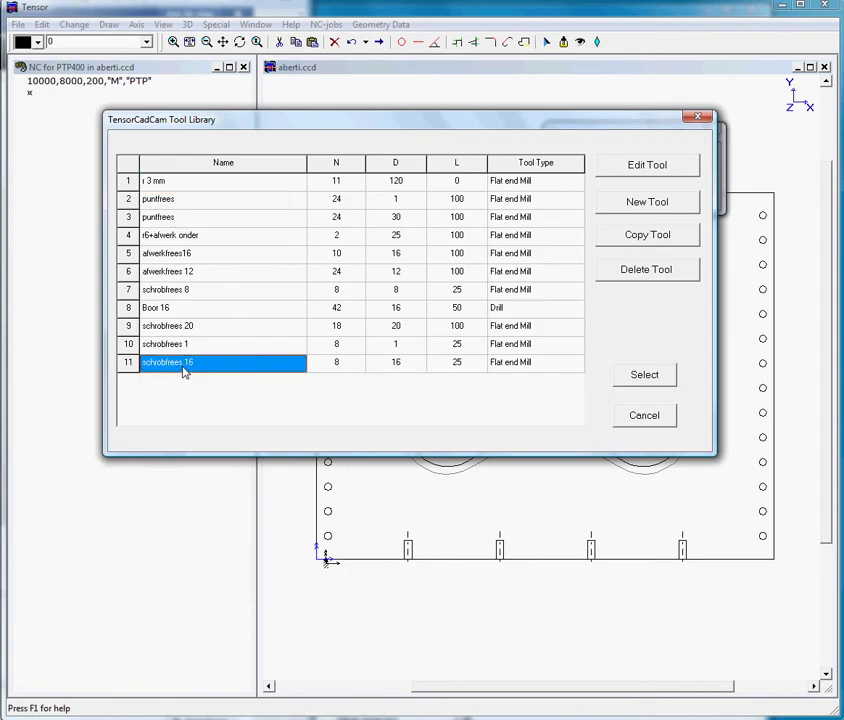
click(640, 377)
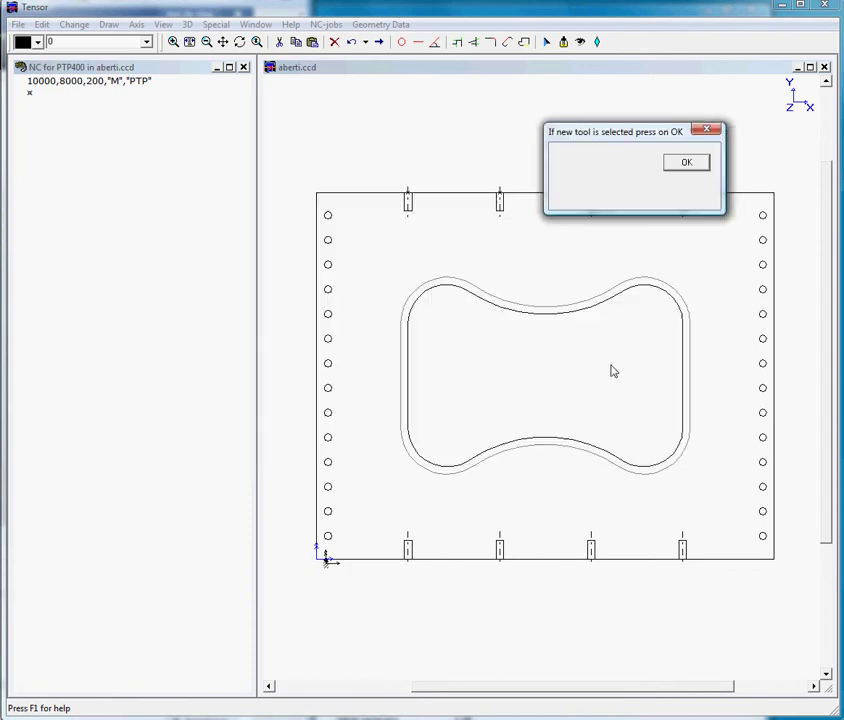
Step: Enter depth 18 and step depth 6 for the cutout profile
click(691, 167)
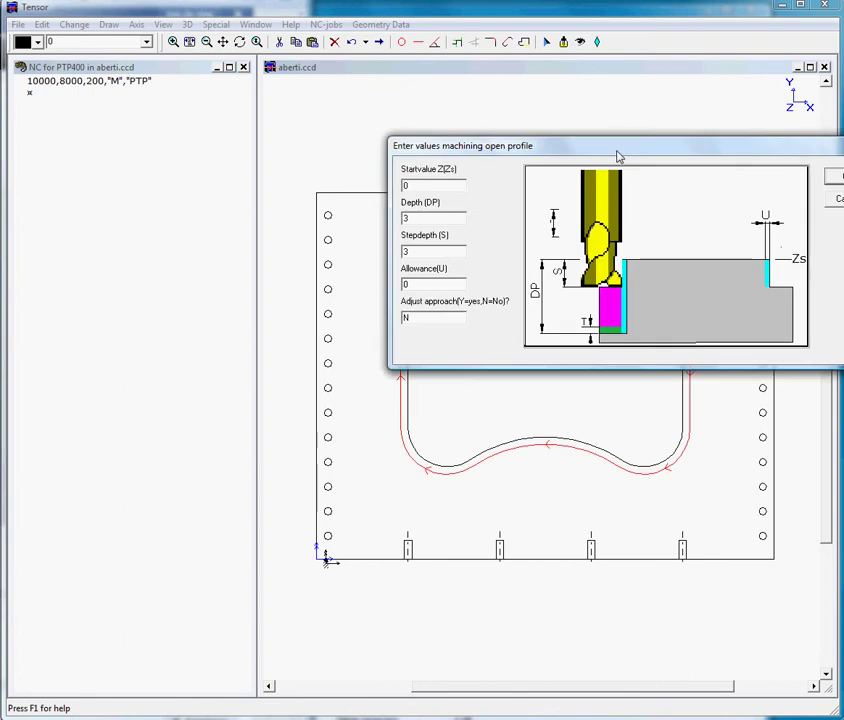
drag(620, 157, 430, 110)
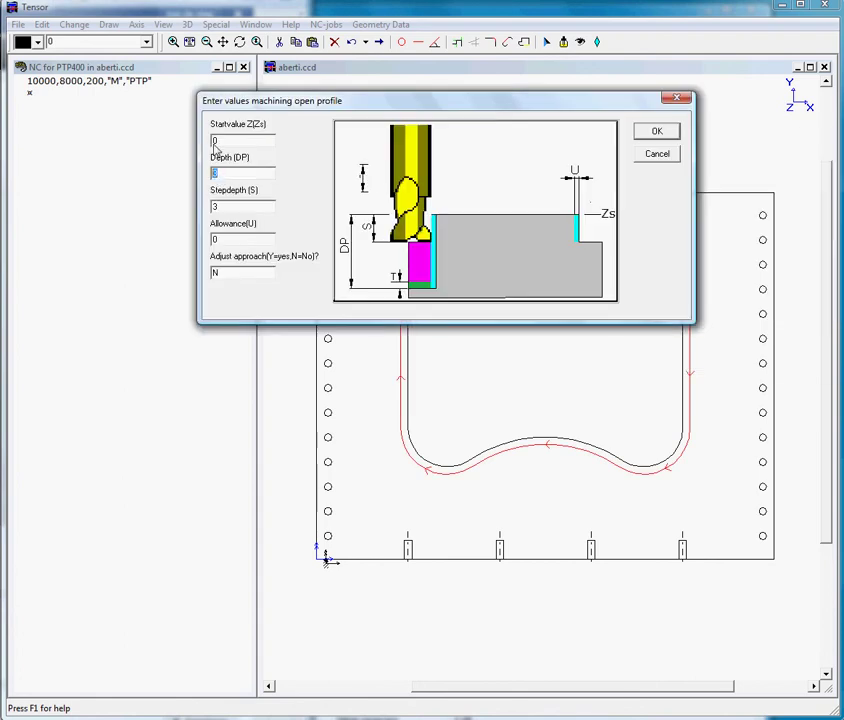
double_click(216, 174)
text(18)
drag(342, 103, 316, 108)
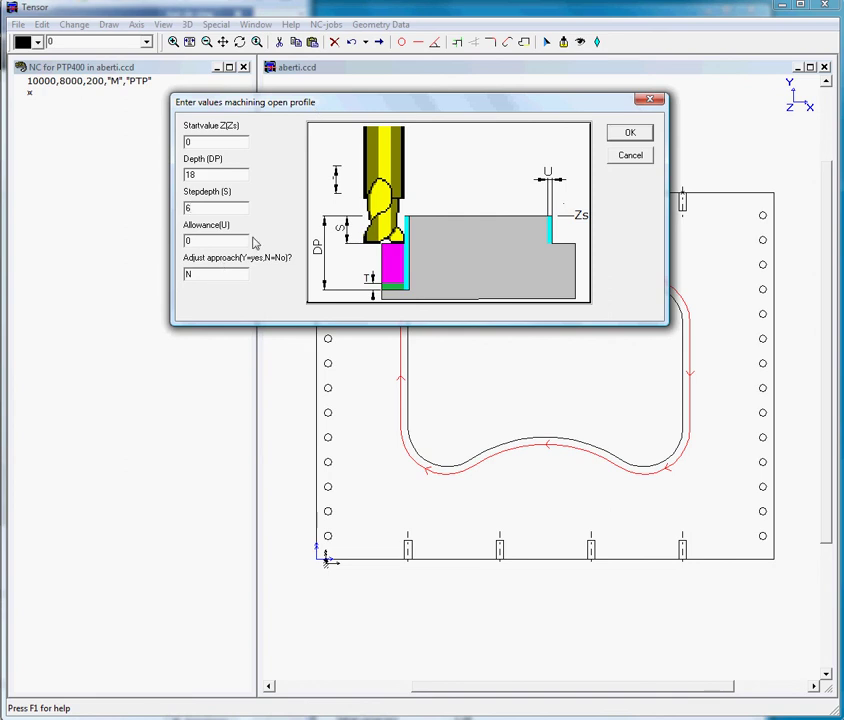
Step: Confirm depth 18, step 6, step-wise machining and the approach option for the path
click(629, 134)
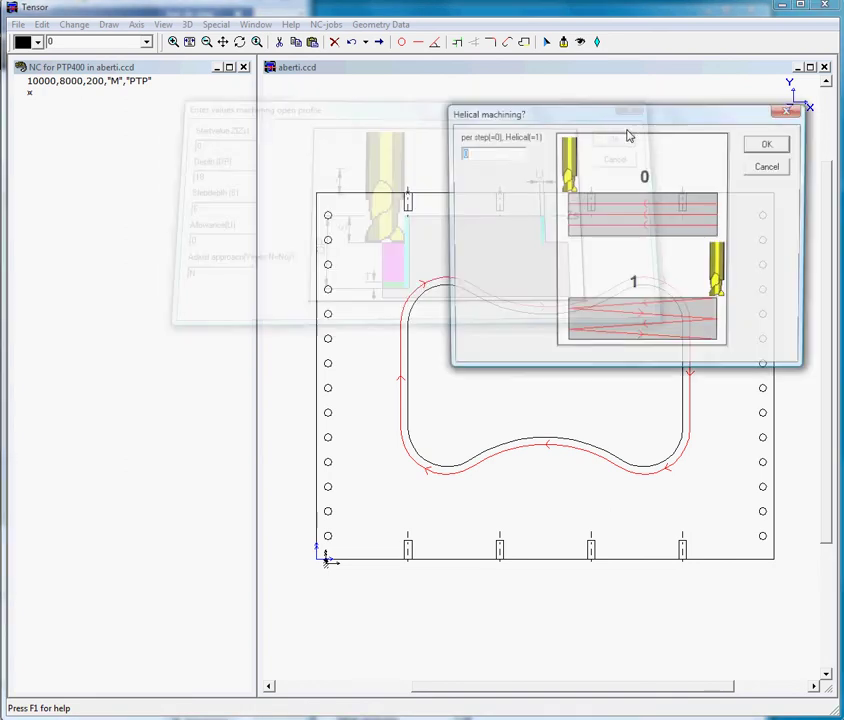
mouse_move(601, 120)
mouse_down()
mouse_move(425, 107)
mouse_move(354, 122)
mouse_up()
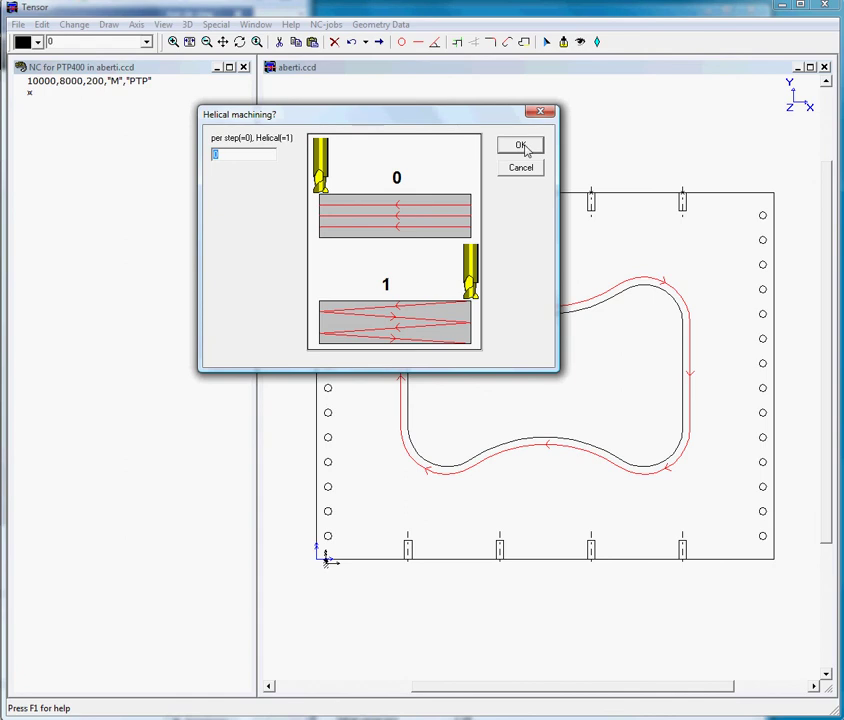
click(521, 147)
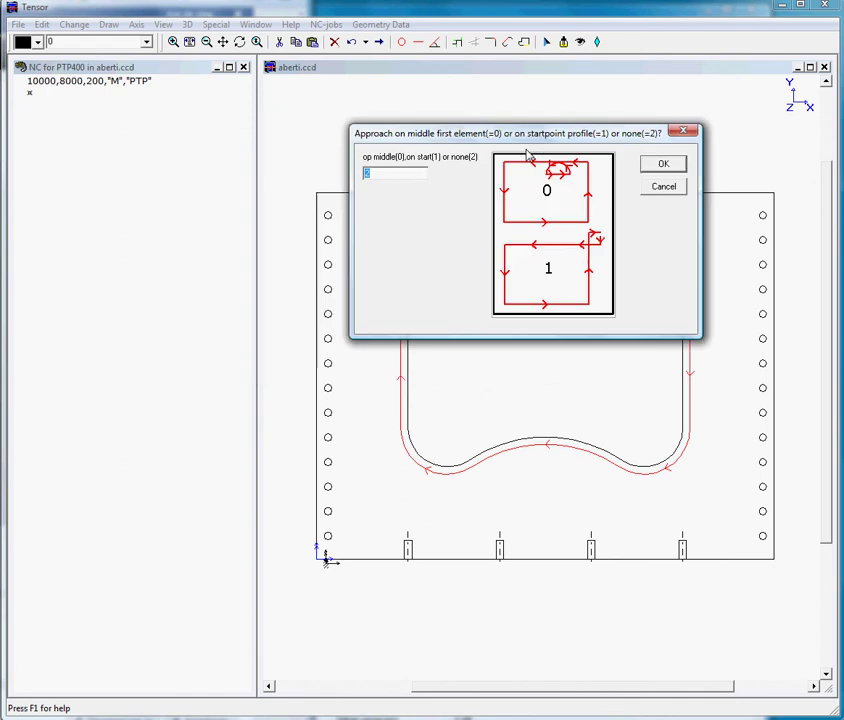
drag(519, 145, 362, 103)
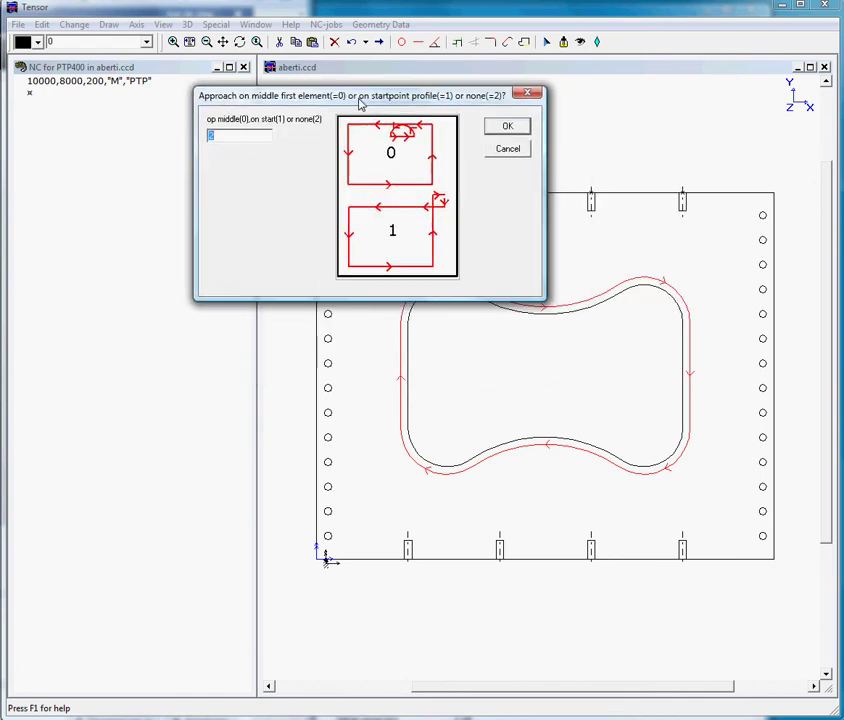
click(217, 139)
click(502, 130)
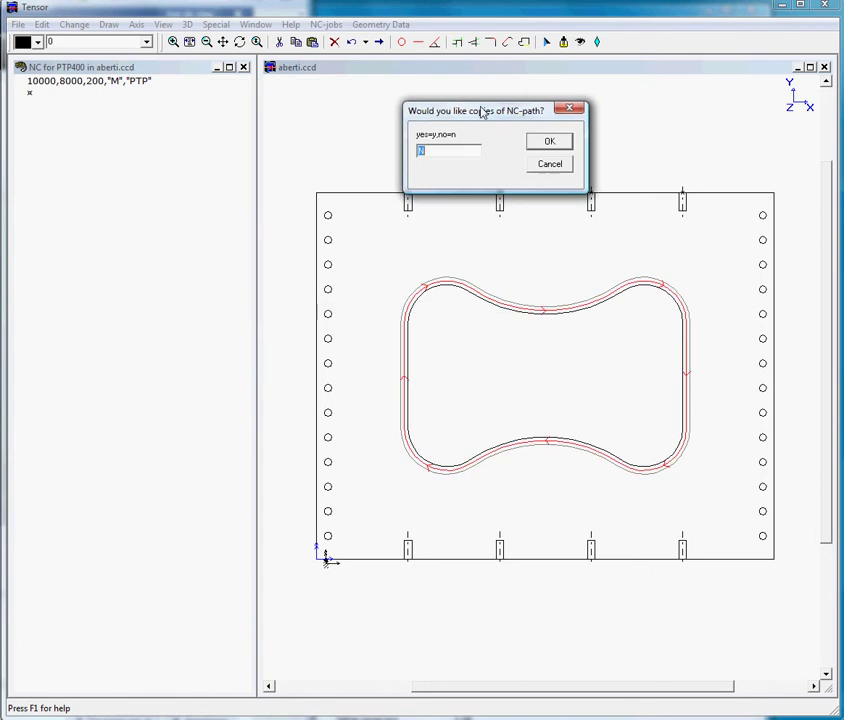
Step: Decline extra copies to generate NC passes at Z6, Z12 and Z18
drag(481, 116, 377, 103)
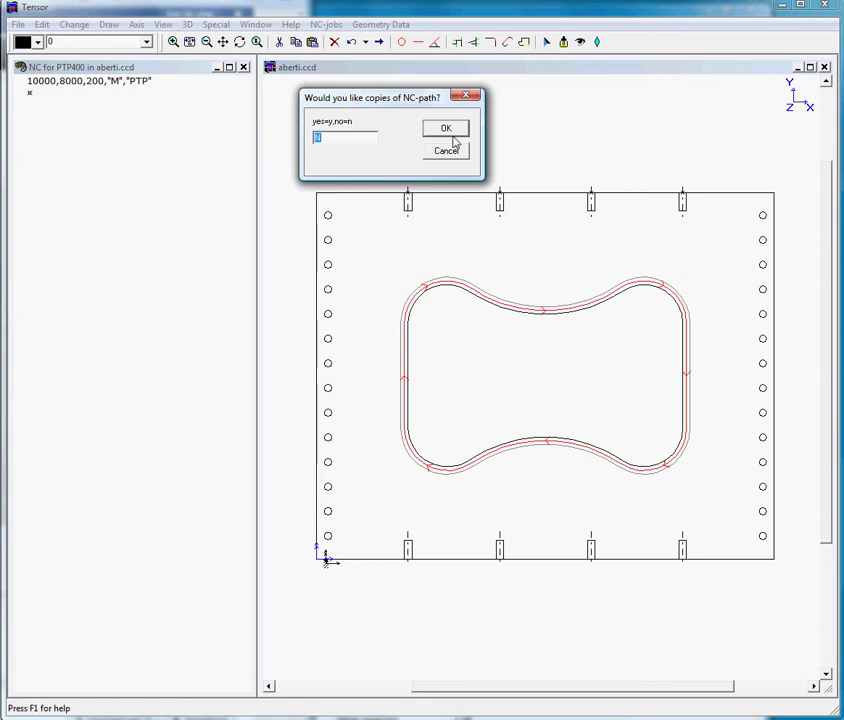
text(n)
click(446, 129)
Step: Step through the three-pass NC lines along the cutout, then return to the aberti.ccd drawing
click(122, 92)
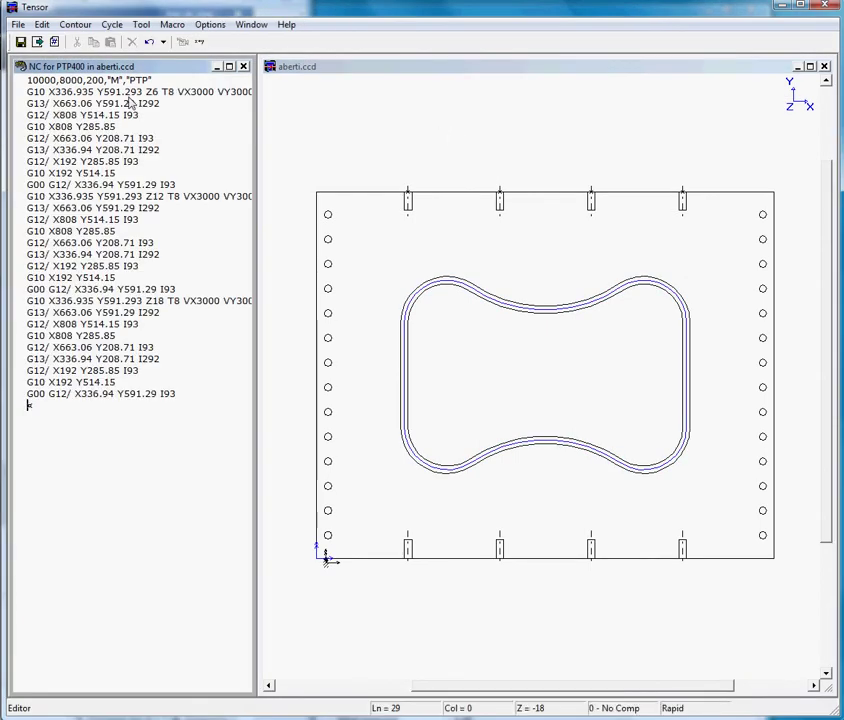
key(Down)
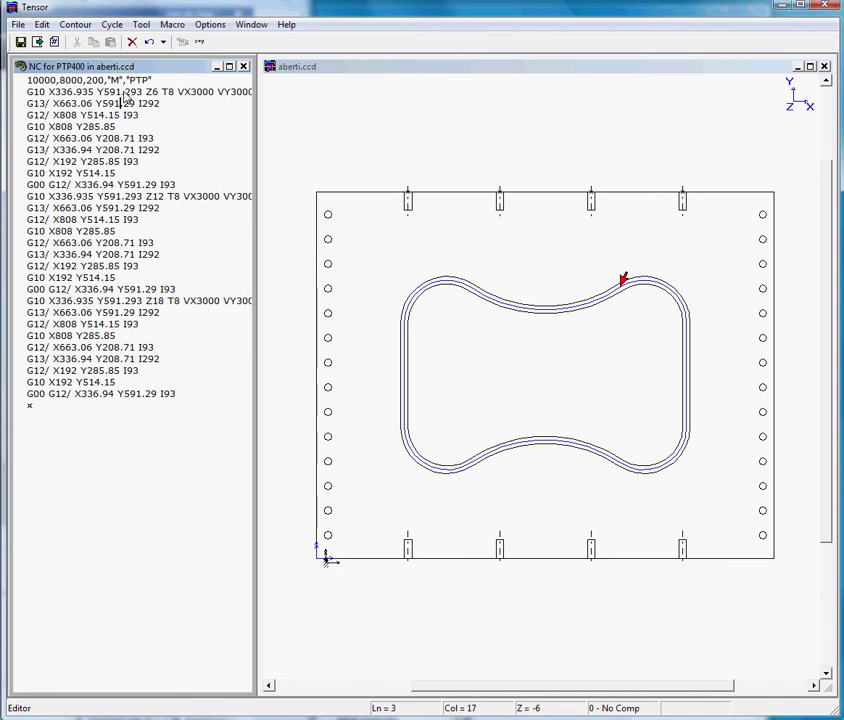
key(Down)
key(Down)
key(Down)
key(Down)
key(Down)
key(Down)
key(Down)
key(Down)
key(Down)
key(Down)
key(Down)
key(Down)
key(Down)
key(Down)
key(Down)
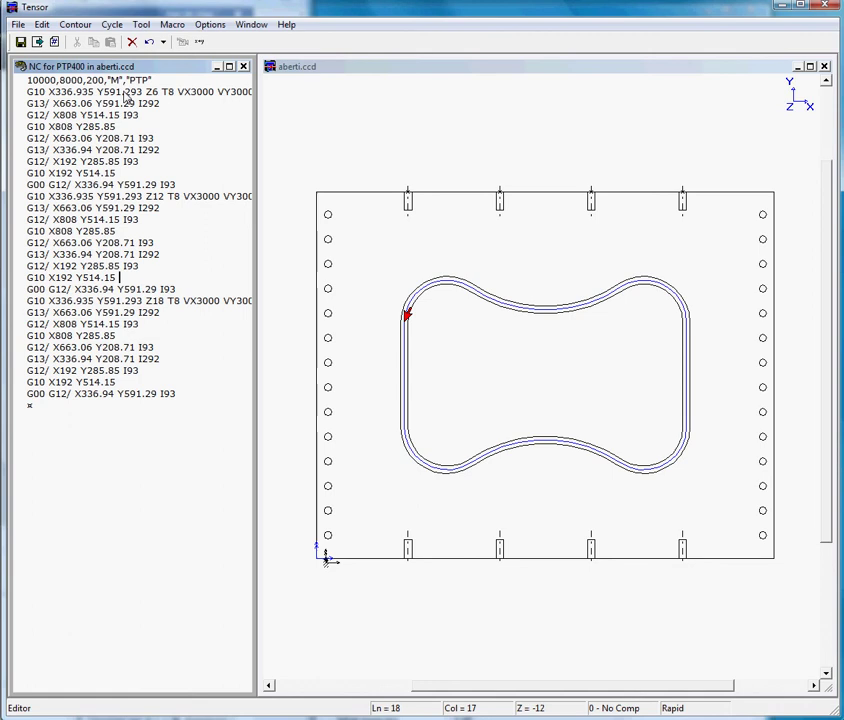
key(Down)
key(Down)
key(Down)
key(Down)
key(Down)
key(Down)
key(Down)
key(Down)
key(Down)
key(Down)
key(Down)
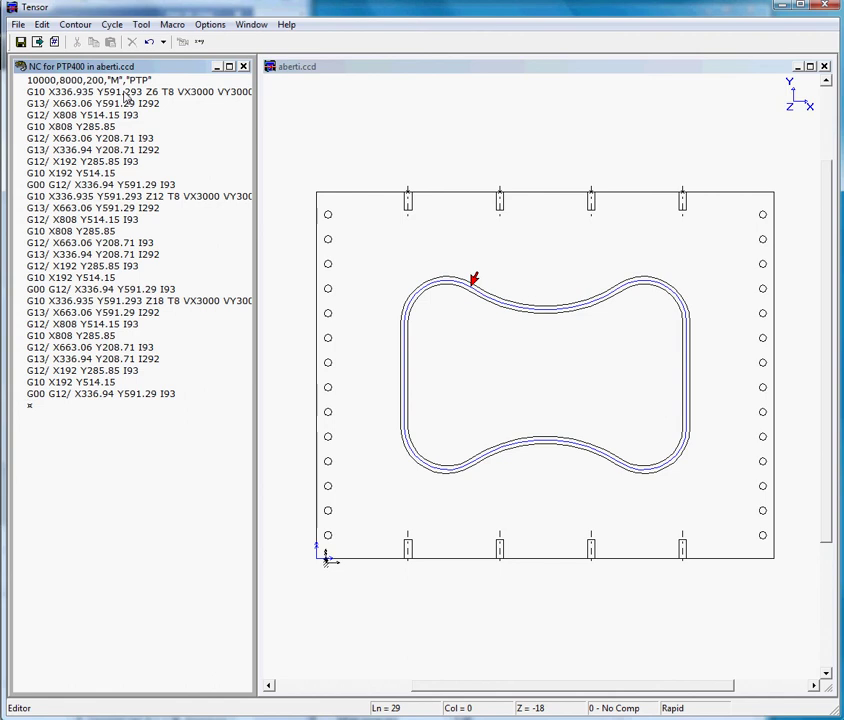
click(420, 109)
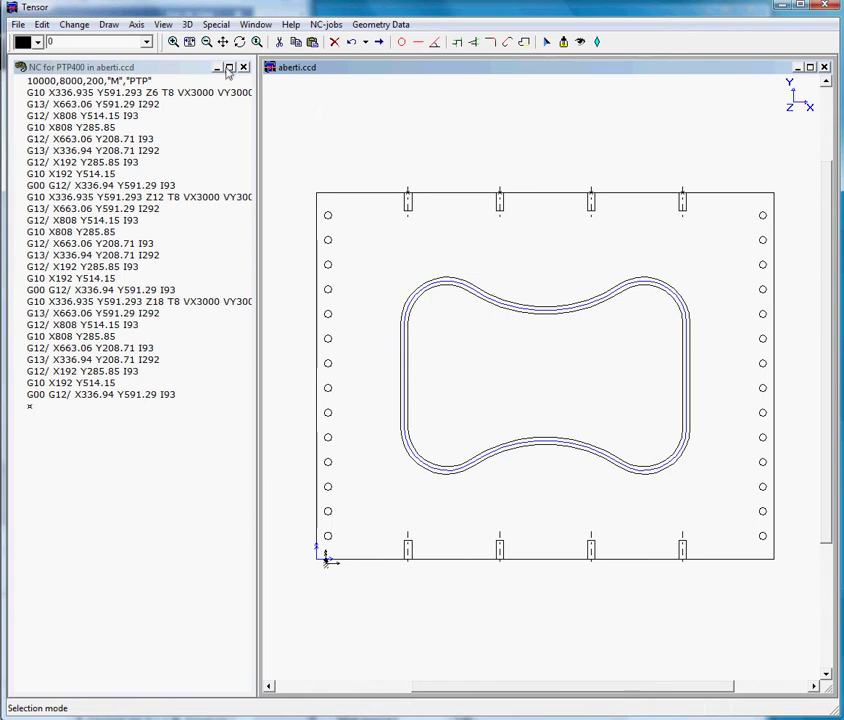
Step: Select all radius-8 arcs by criteria and add Arccenter points in the 28 side holes
click(42, 26)
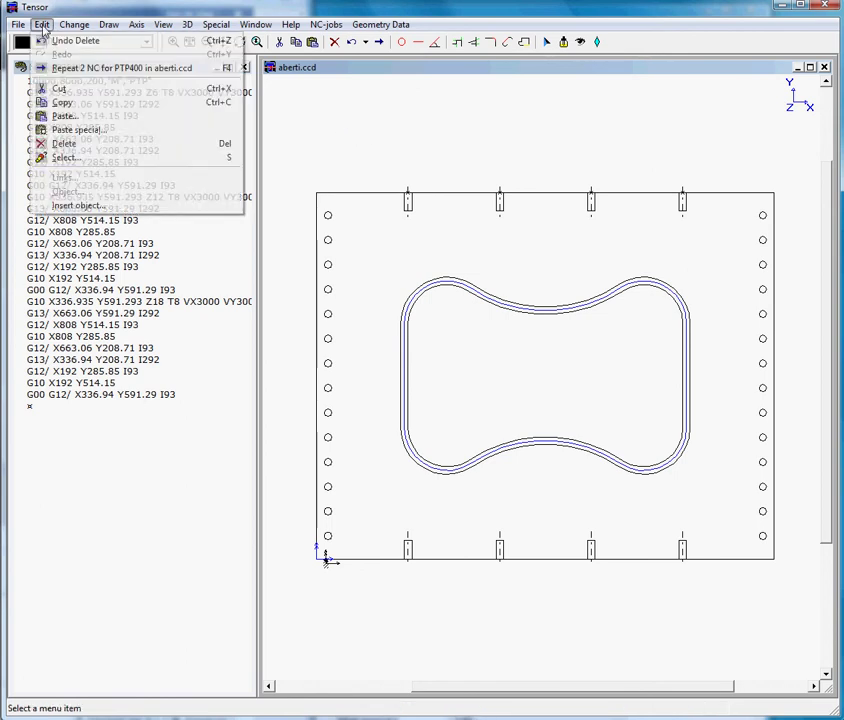
click(92, 161)
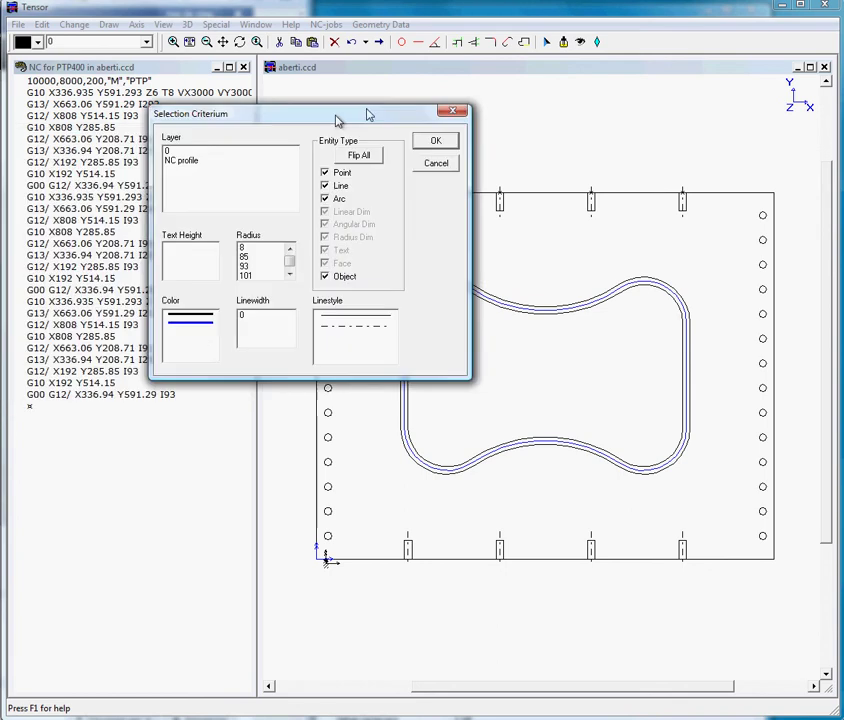
click(381, 152)
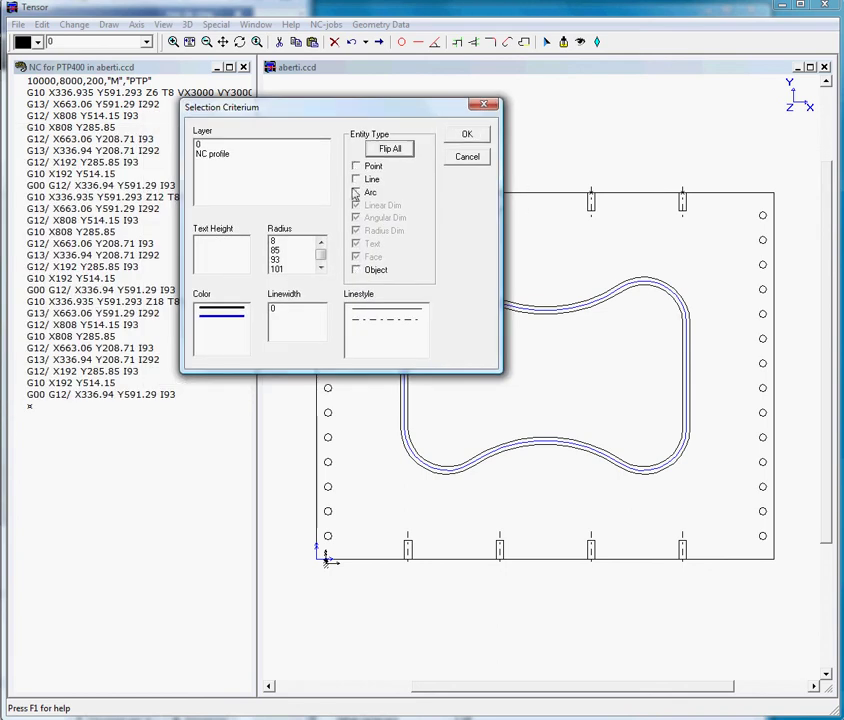
click(357, 193)
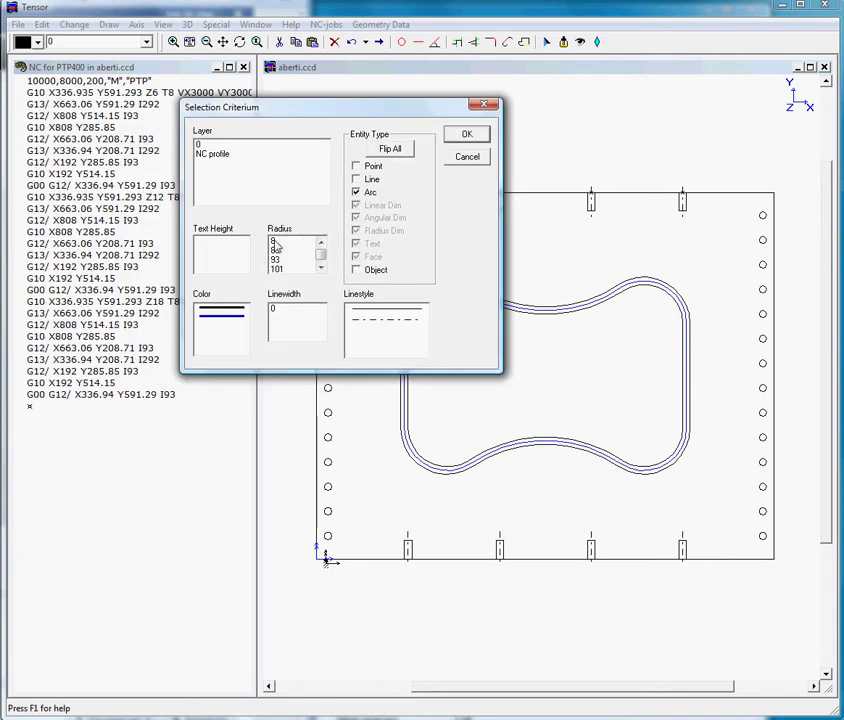
click(285, 241)
click(478, 137)
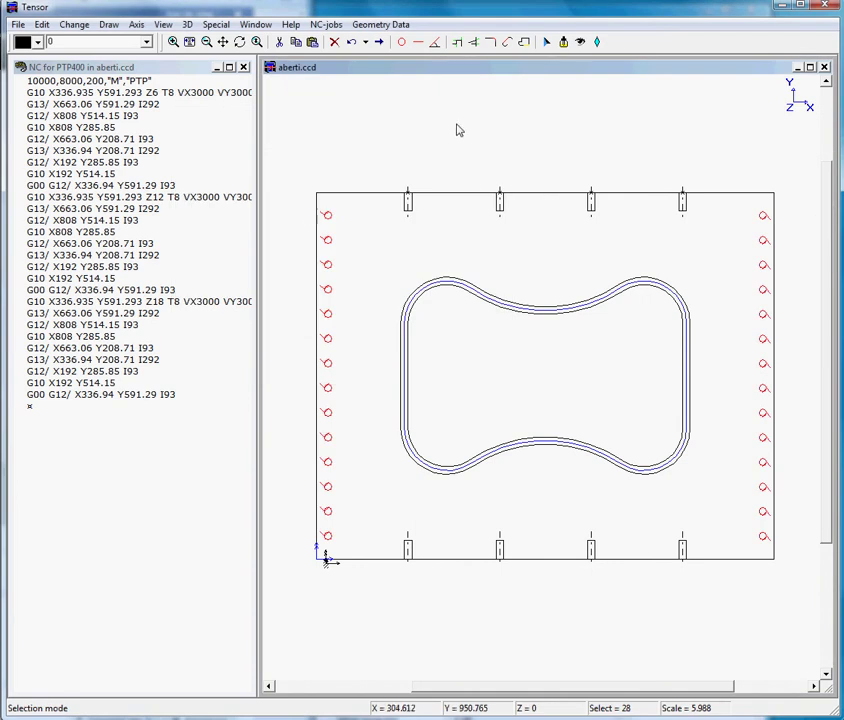
click(108, 24)
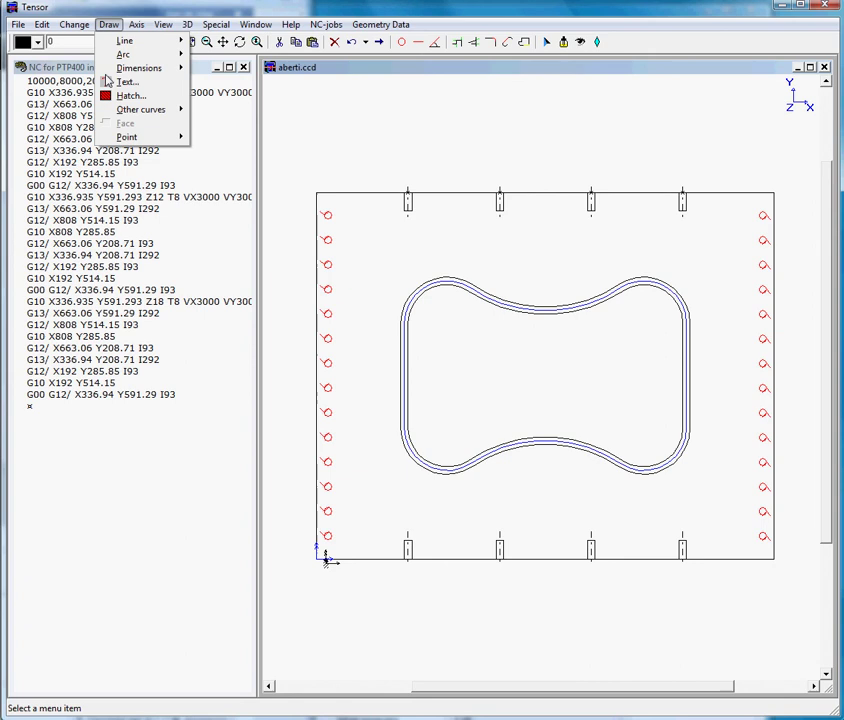
mouse_move(127, 137)
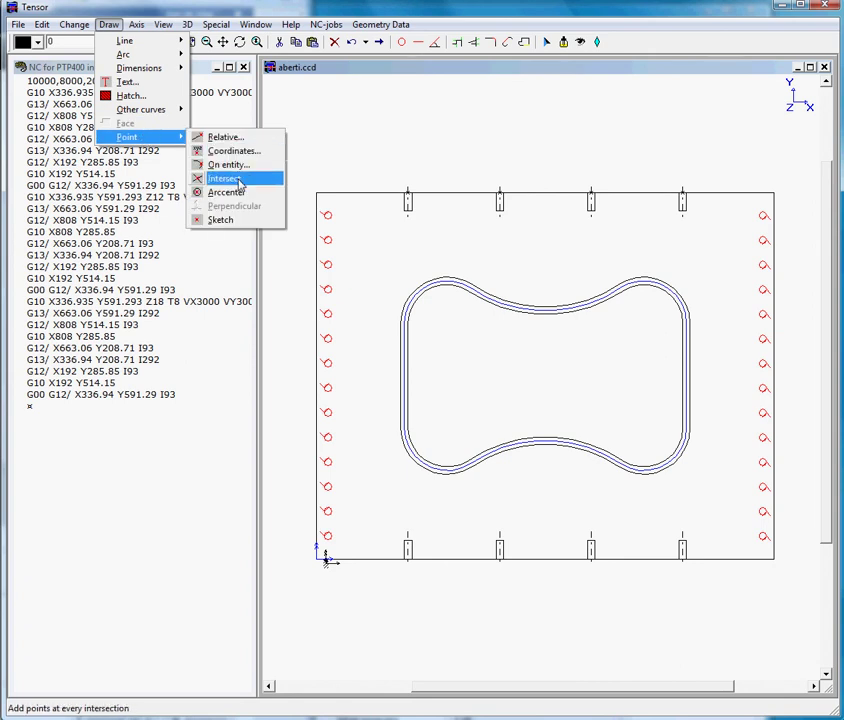
click(247, 194)
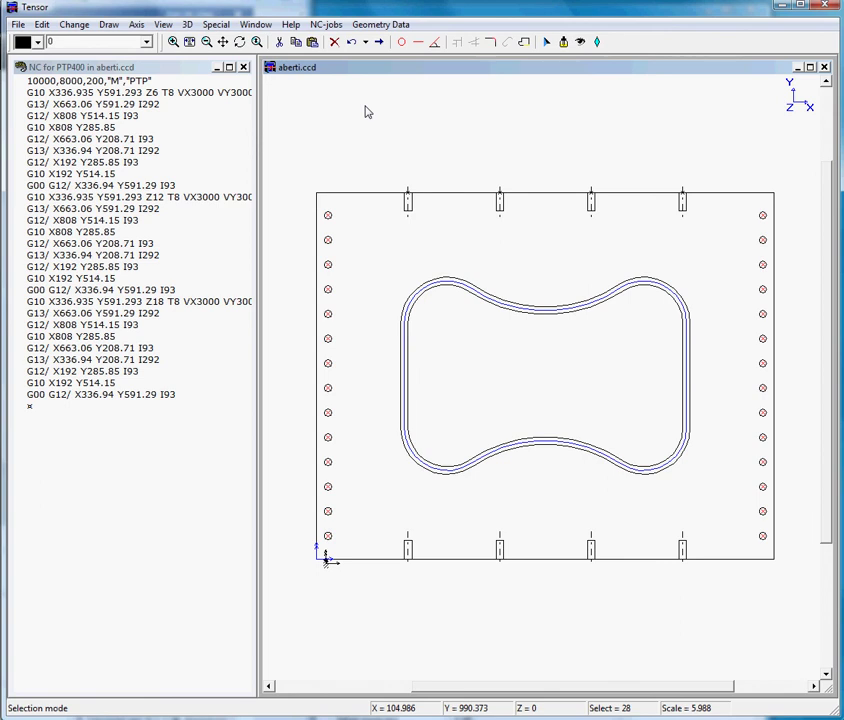
Step: Start a drilling job loading the Boor 16 drill with start height 50
click(326, 25)
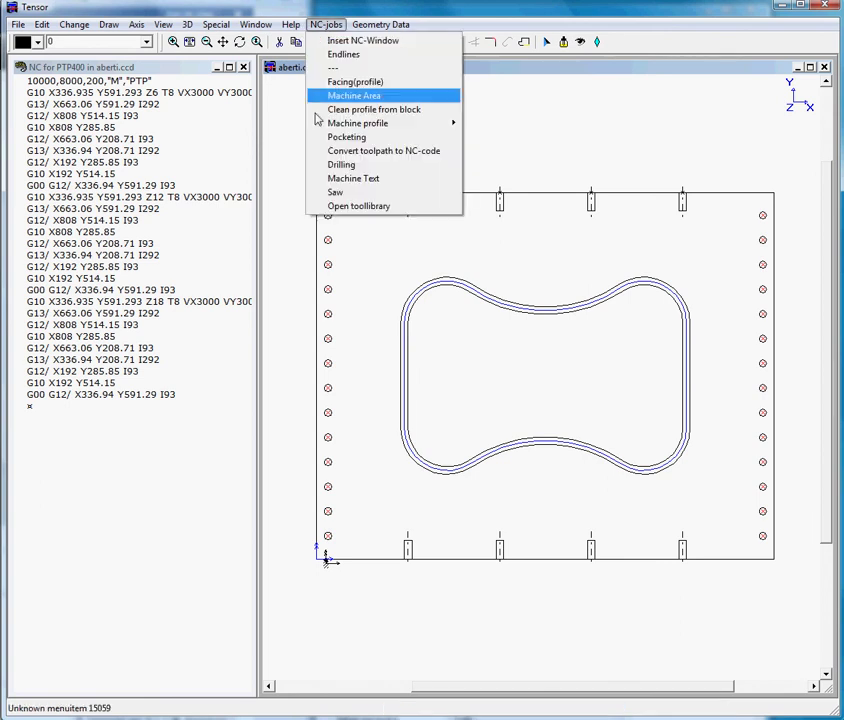
click(338, 166)
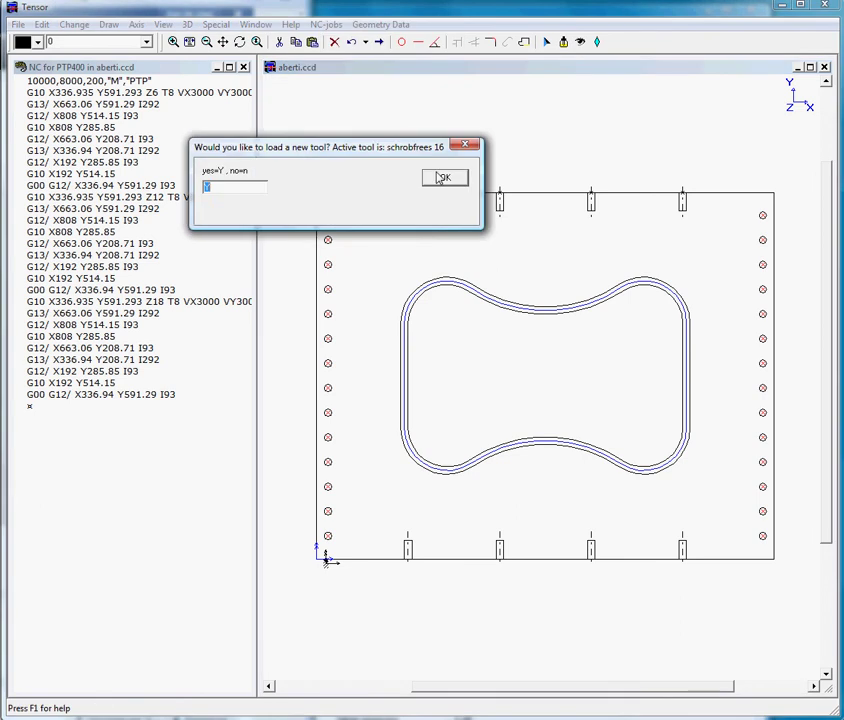
click(488, 128)
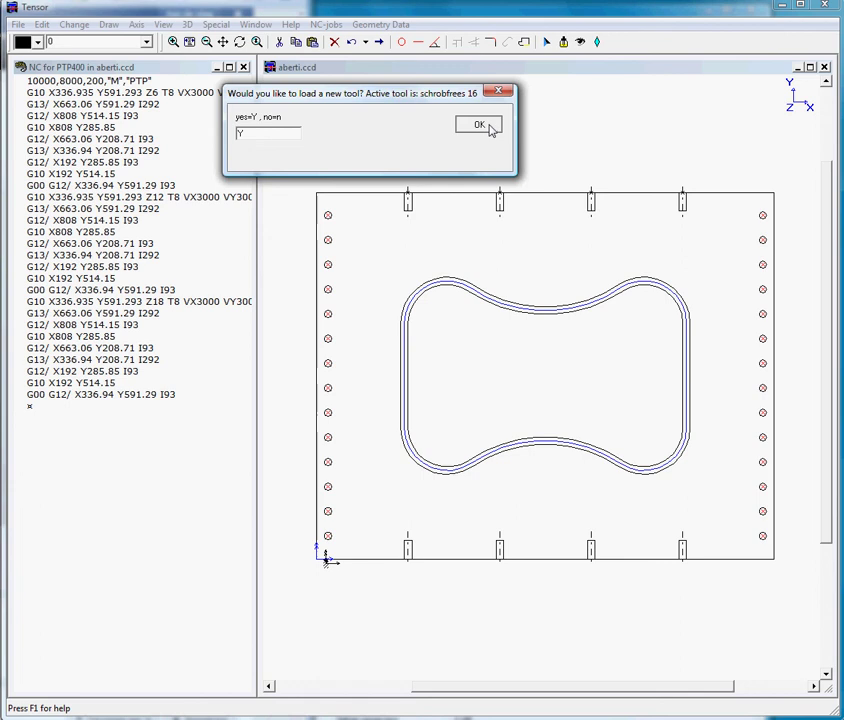
click(527, 138)
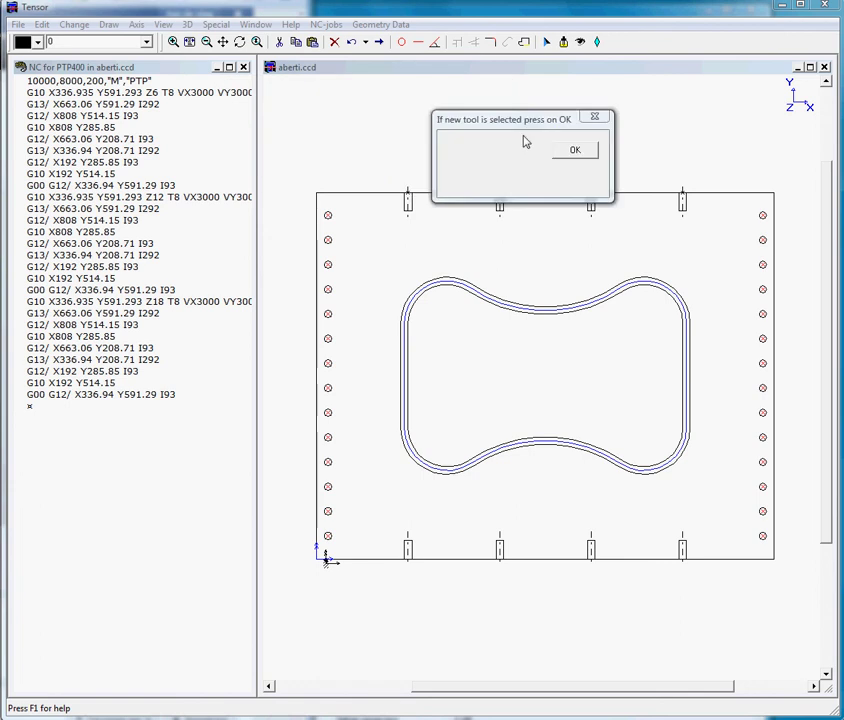
drag(273, 221, 470, 98)
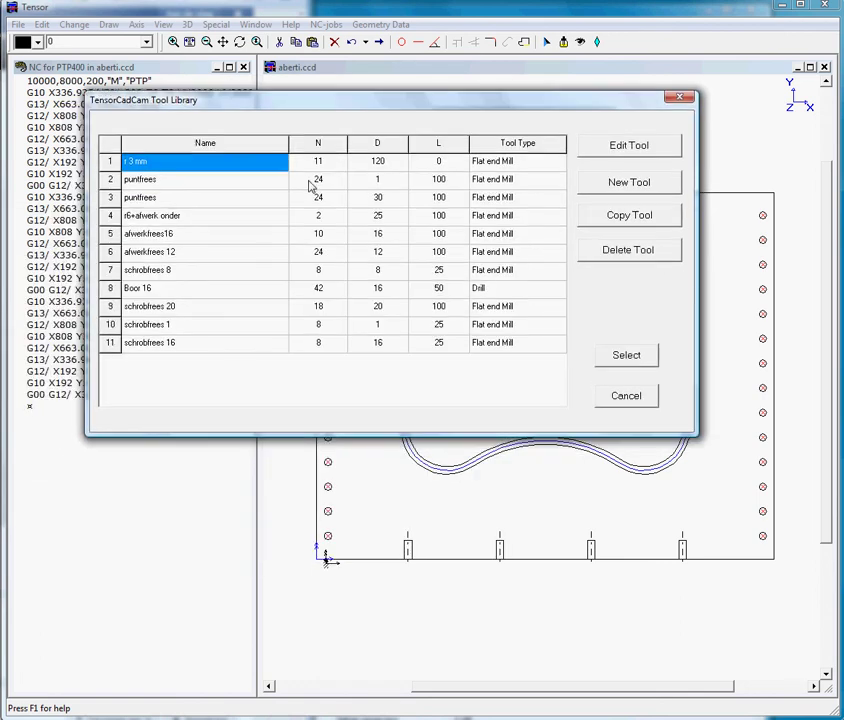
click(140, 292)
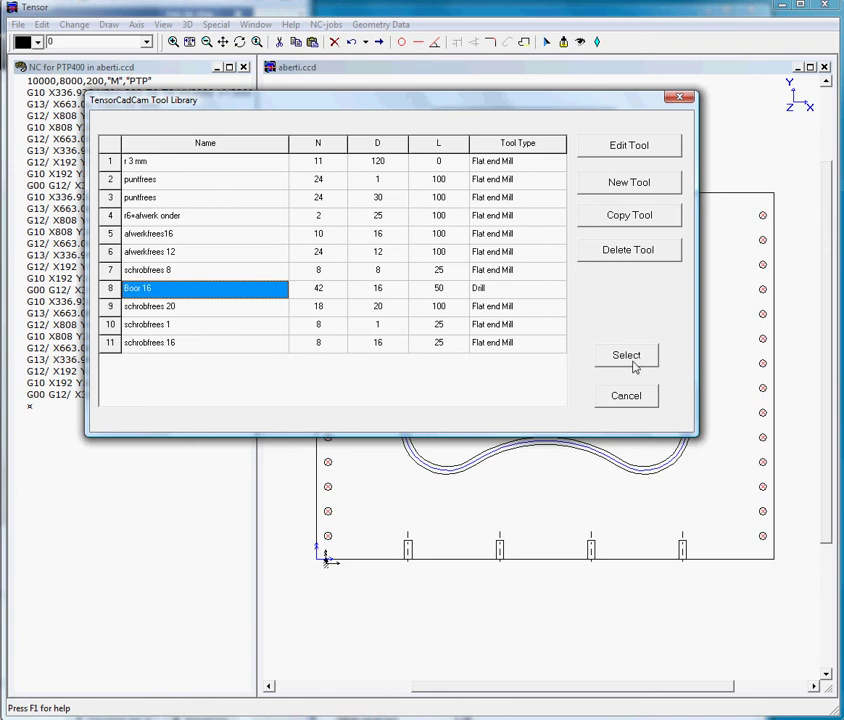
click(630, 358)
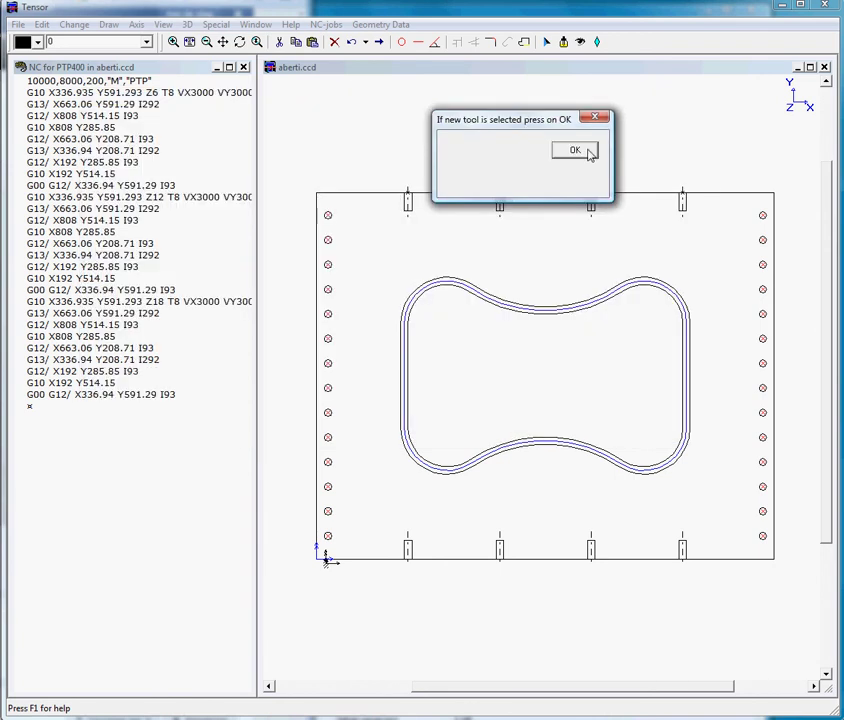
click(589, 152)
Step: Drill the hole centres in face plane 0 to depth 21
drag(578, 136, 462, 139)
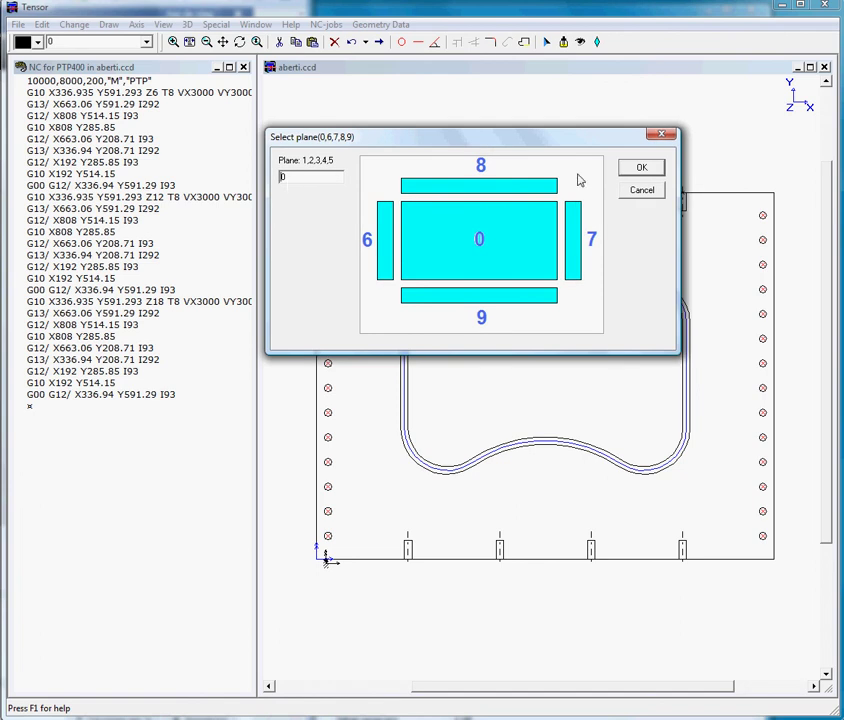
click(645, 172)
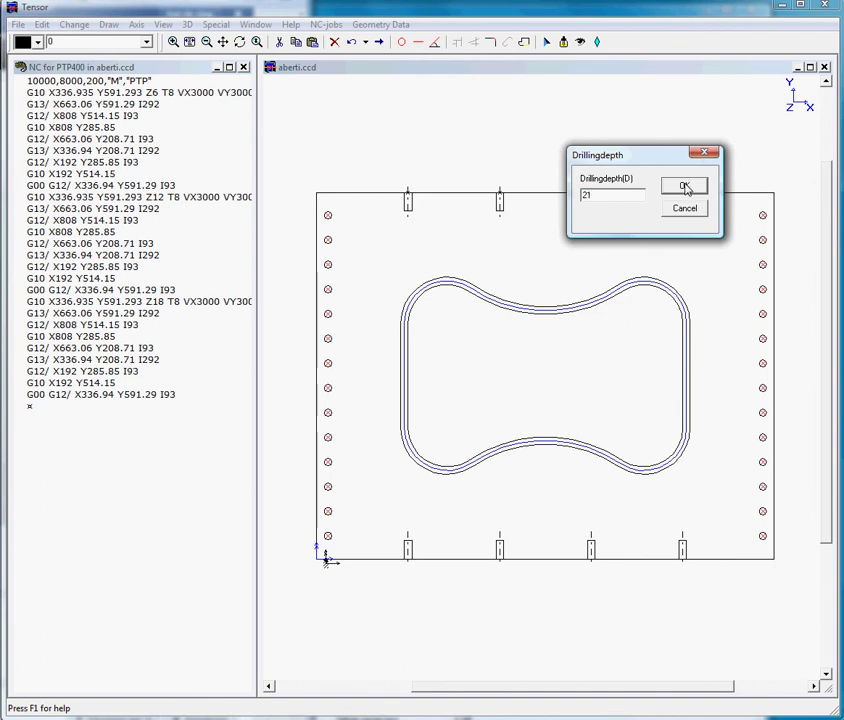
click(685, 188)
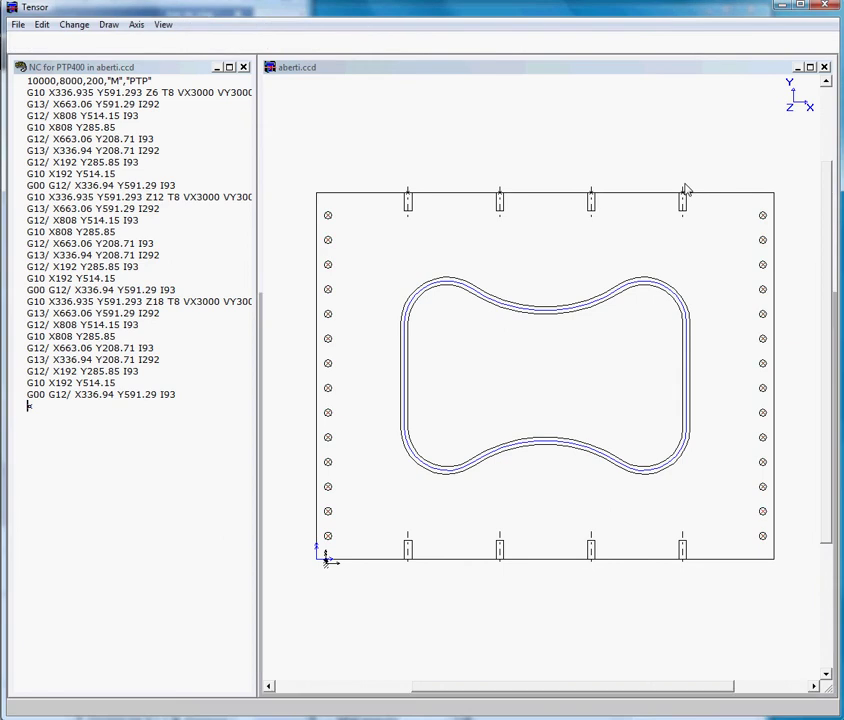
Step: Review the new Z21 face-drilling lines at X25 and X975 in the NC program
click(167, 117)
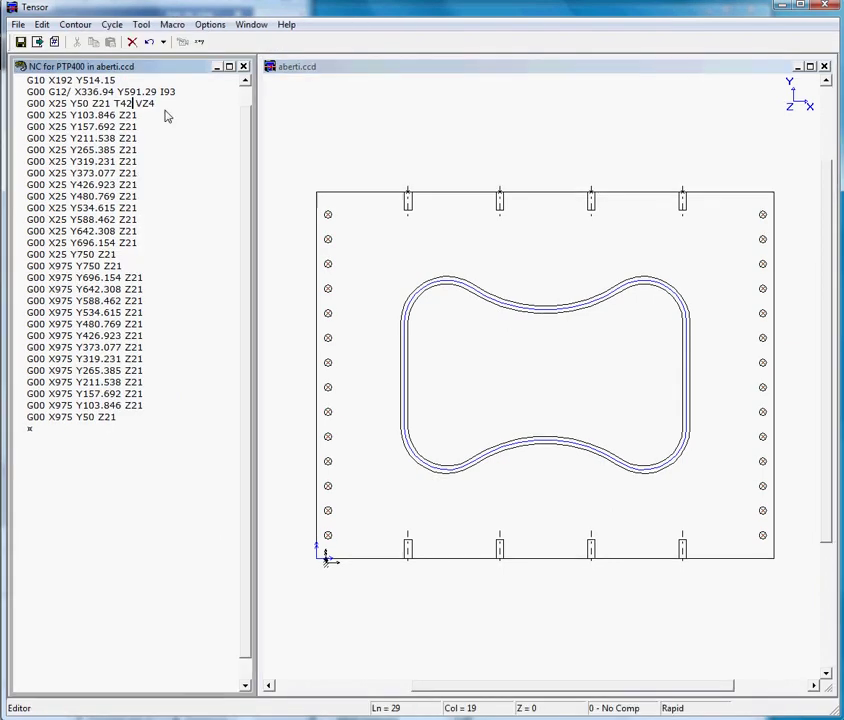
key(Down)
key(Down)
key(Down)
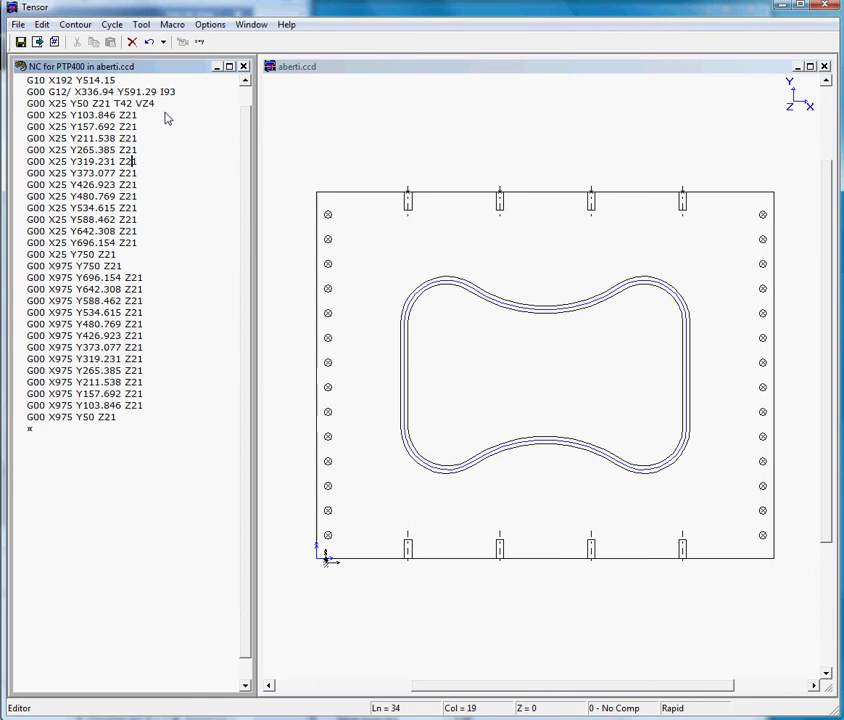
key(Down)
key(Down)
key(Down)
key(Down)
key(Down)
key(Down)
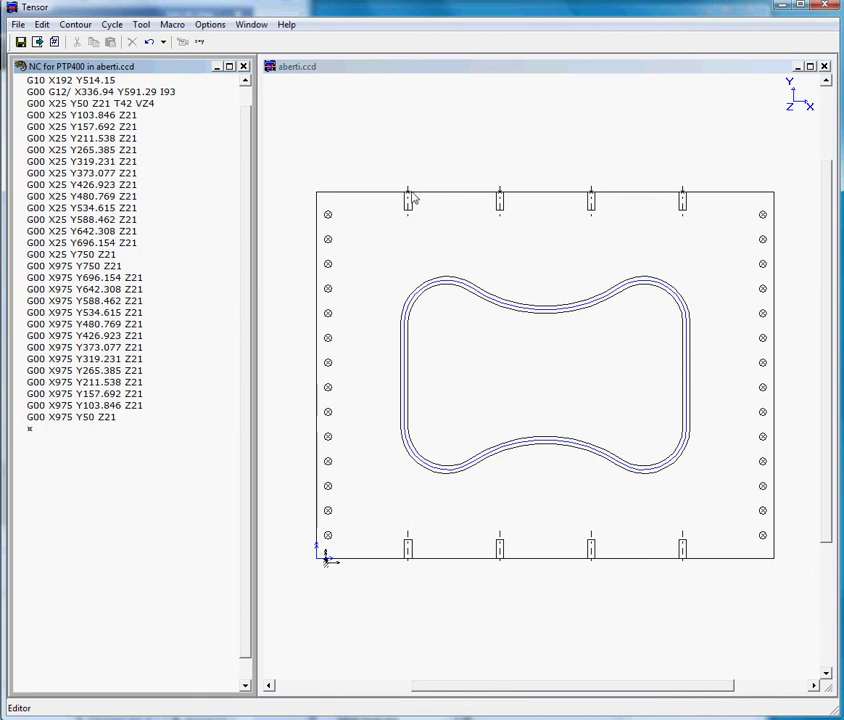
Step: Pick the top-edge hole markers and start drilling with the current 16 mm drill
click(410, 195)
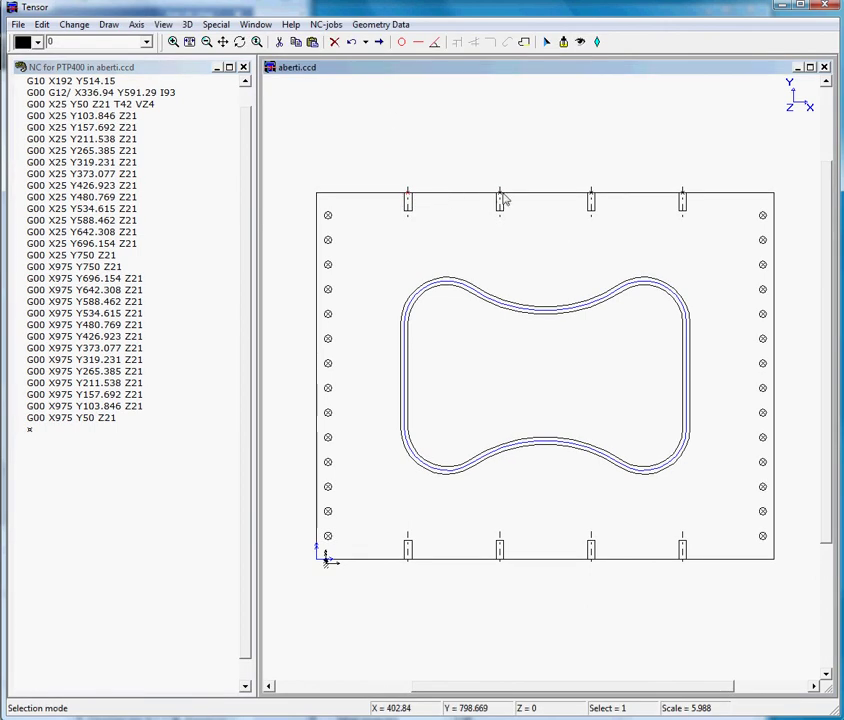
click(591, 197)
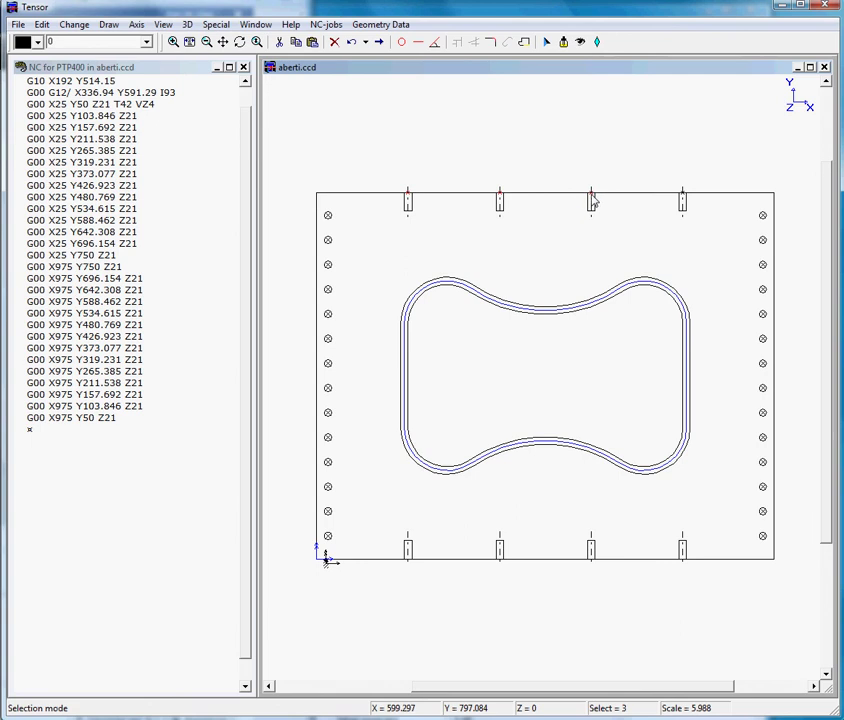
click(680, 196)
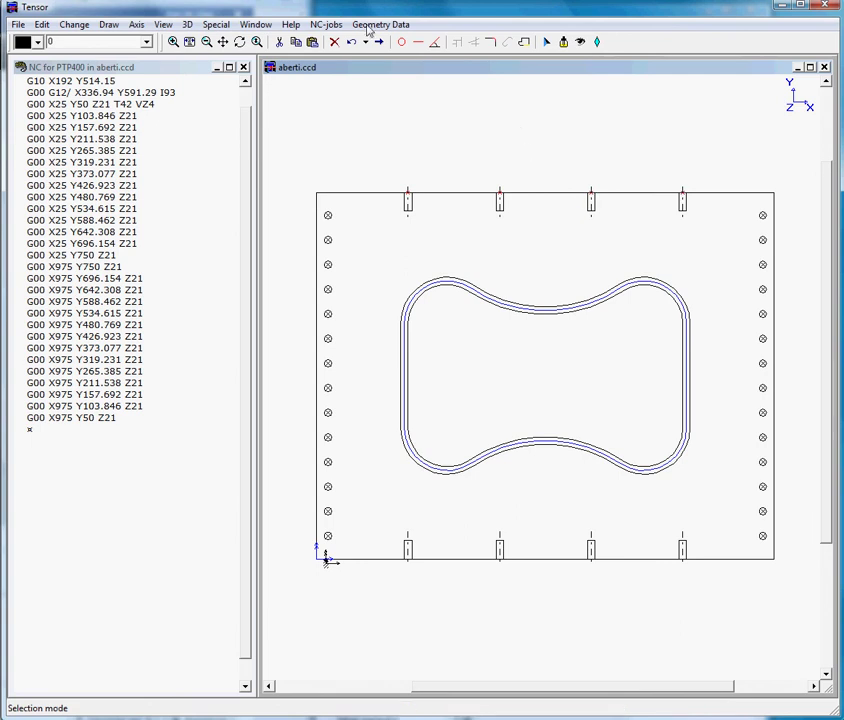
click(324, 25)
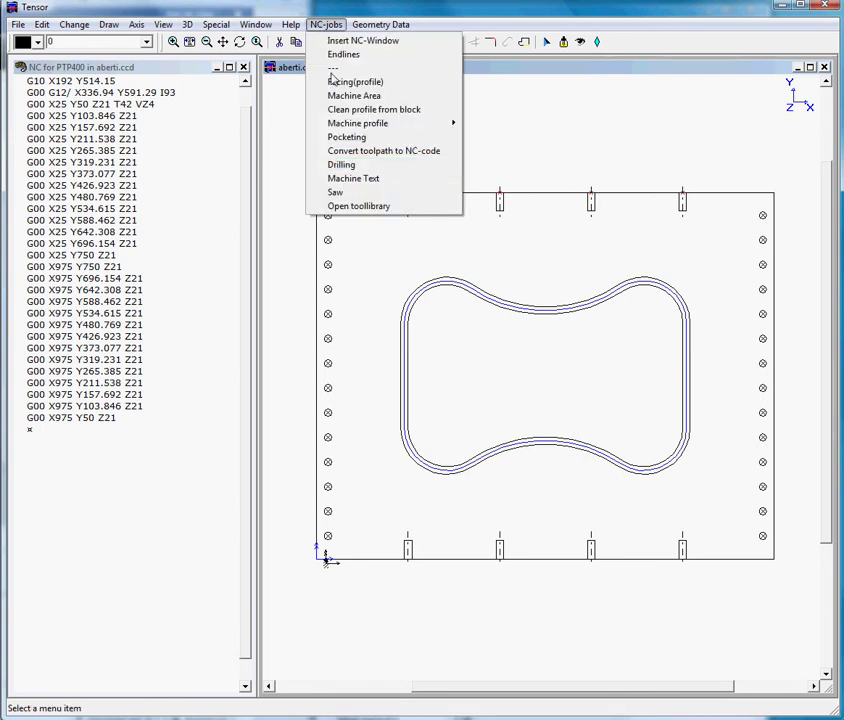
click(352, 166)
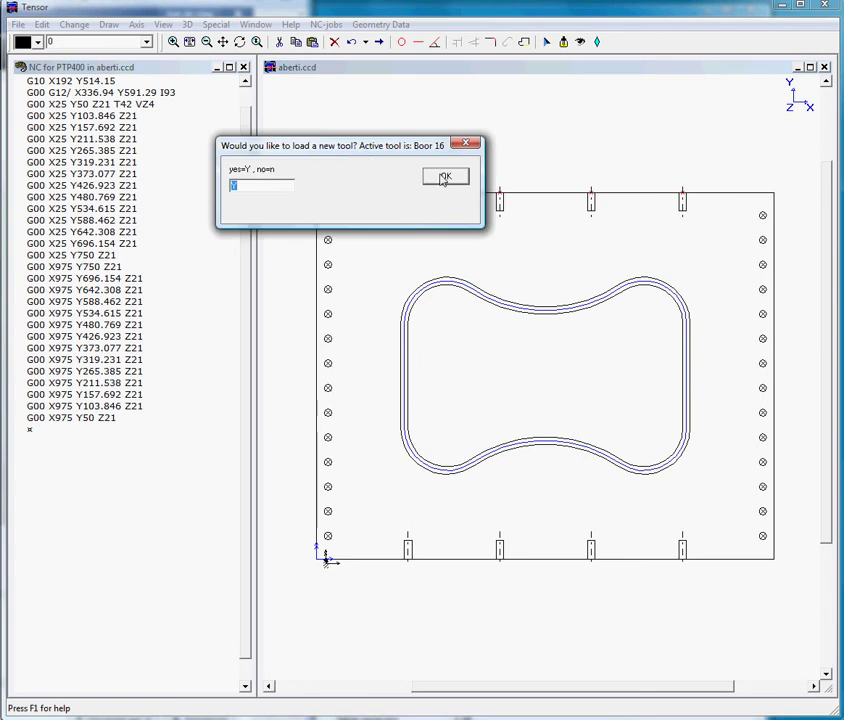
drag(292, 146, 352, 116)
text(N)
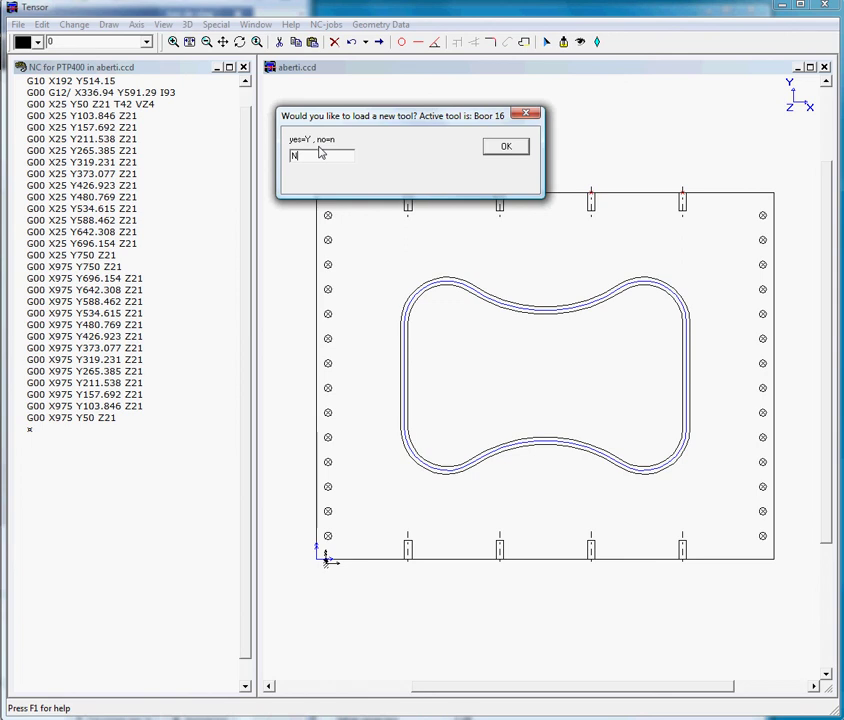
click(505, 148)
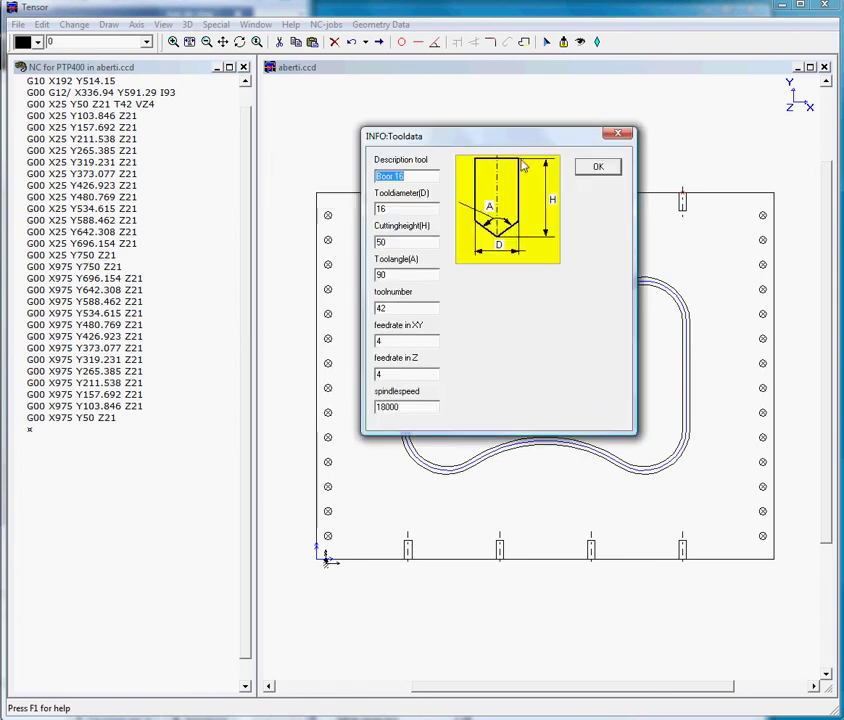
click(596, 167)
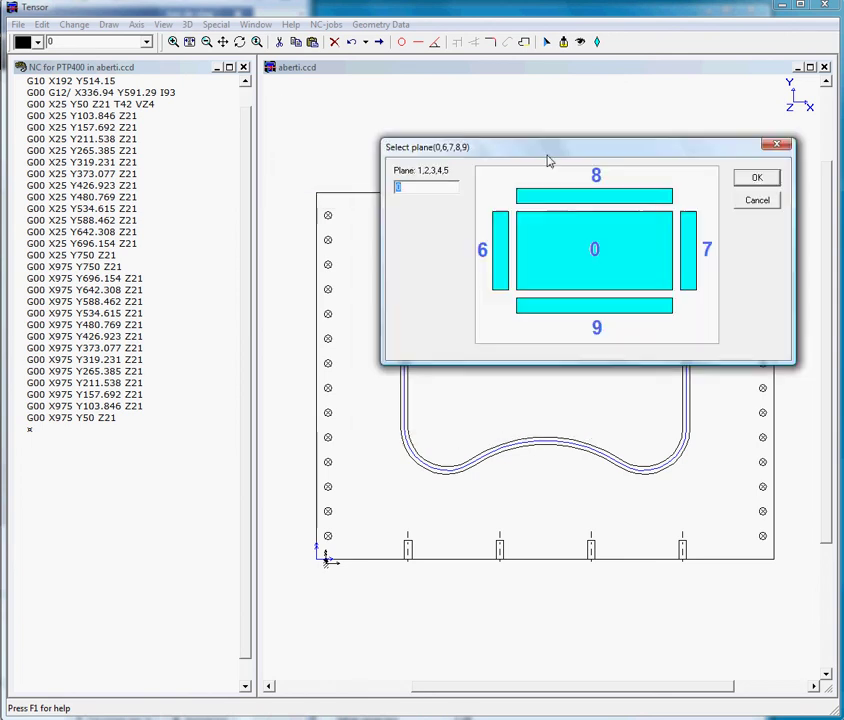
Step: Drill them in plane 8 with Z-value 10 and depth 21
drag(548, 160, 371, 150)
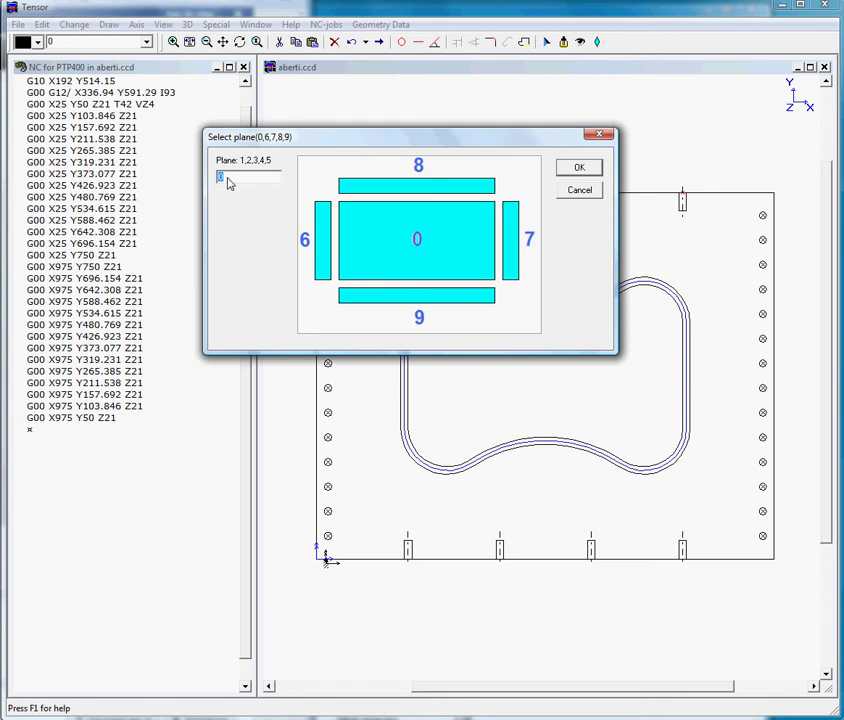
text(8)
key(Return)
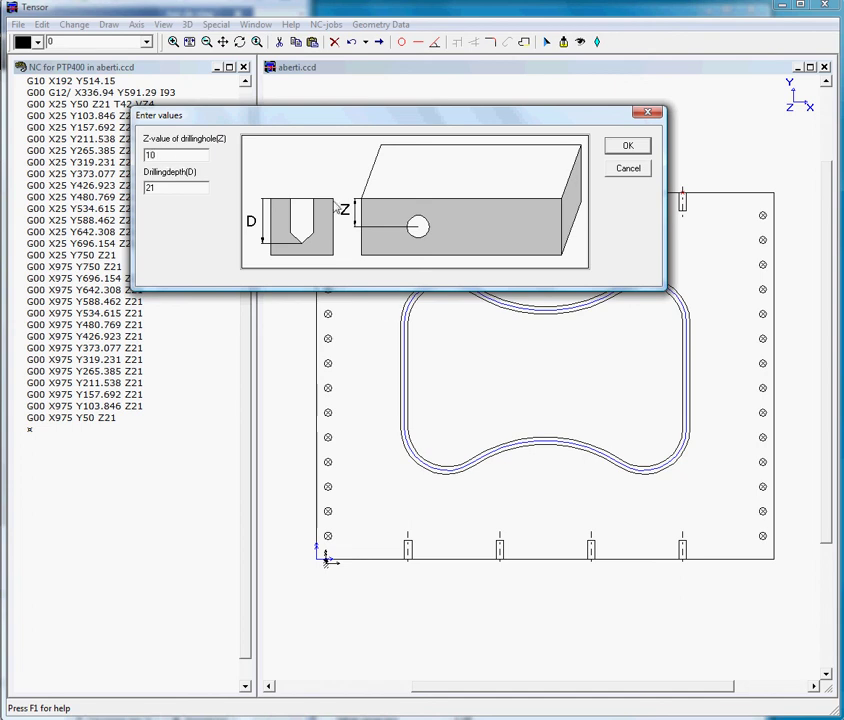
double_click(166, 190)
click(628, 145)
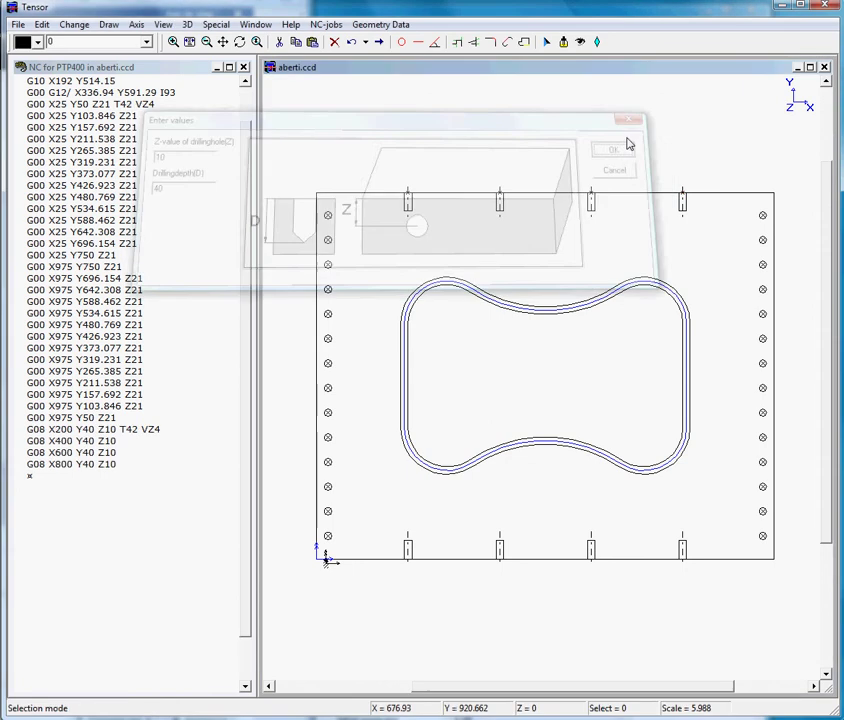
Step: Check the four G08 edge-drilling lines at the program end, then reopen NC jobs from the drawing
click(75, 429)
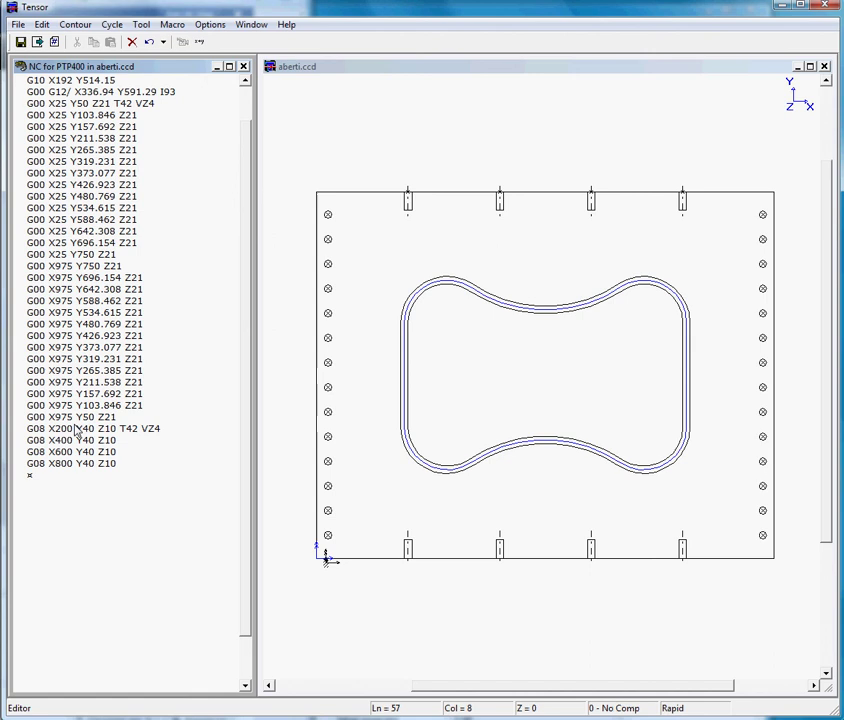
key(Down)
key(Down)
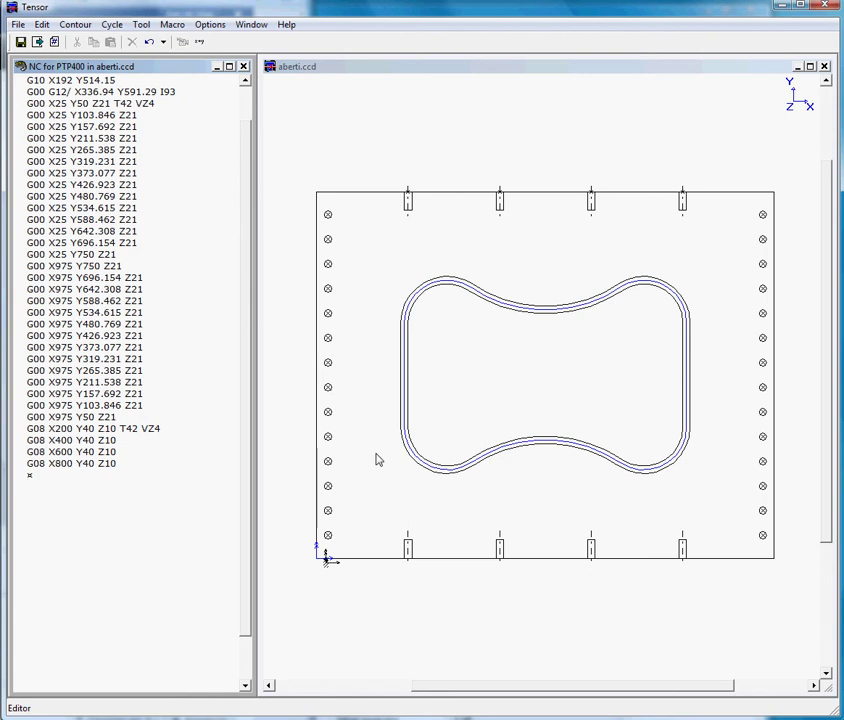
click(358, 68)
click(329, 25)
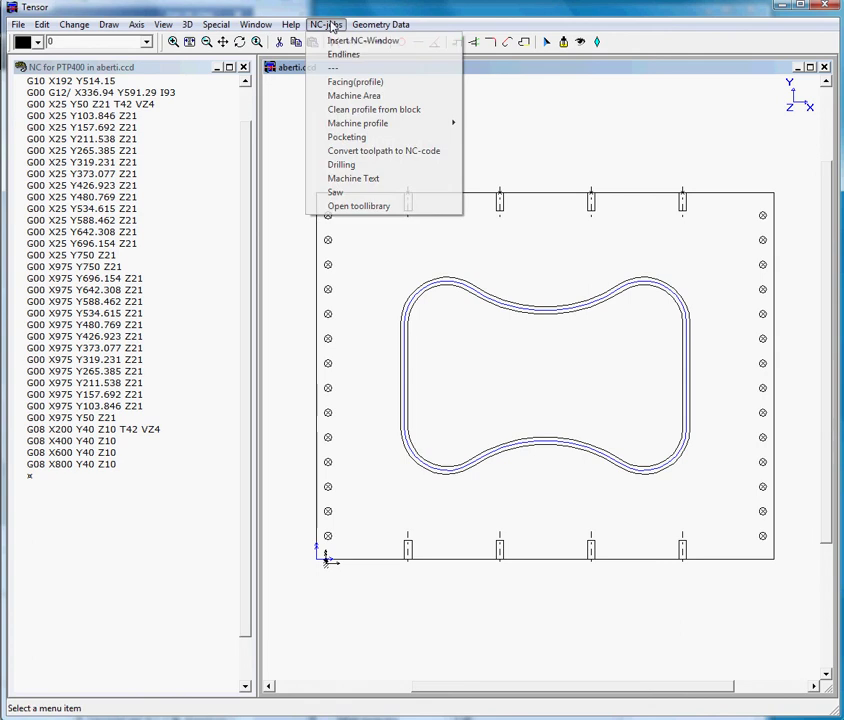
Step: Apply NC-jobs Endlines to quote every line and view the full PTP-headed program
click(374, 57)
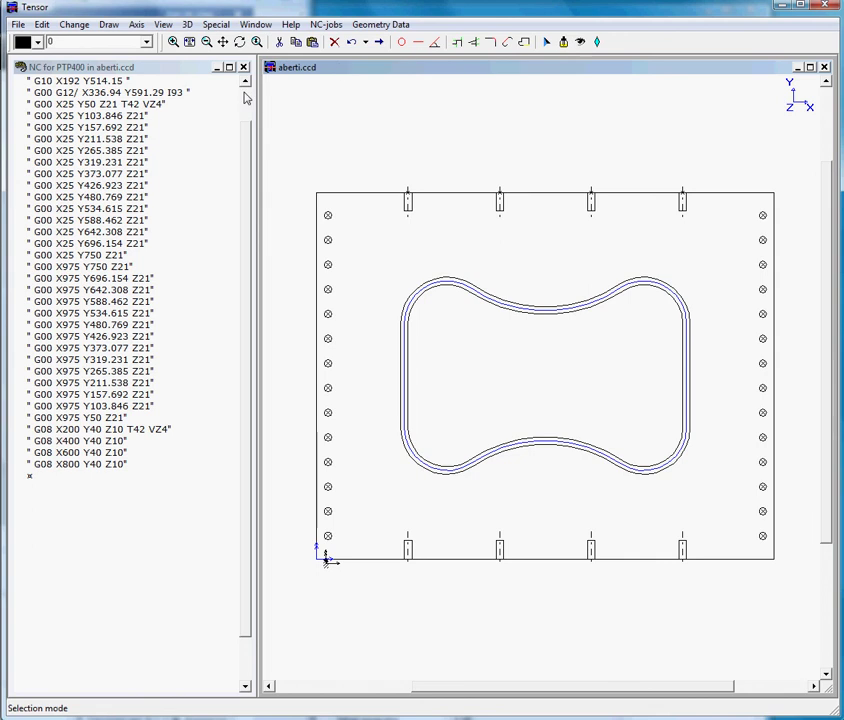
click(131, 105)
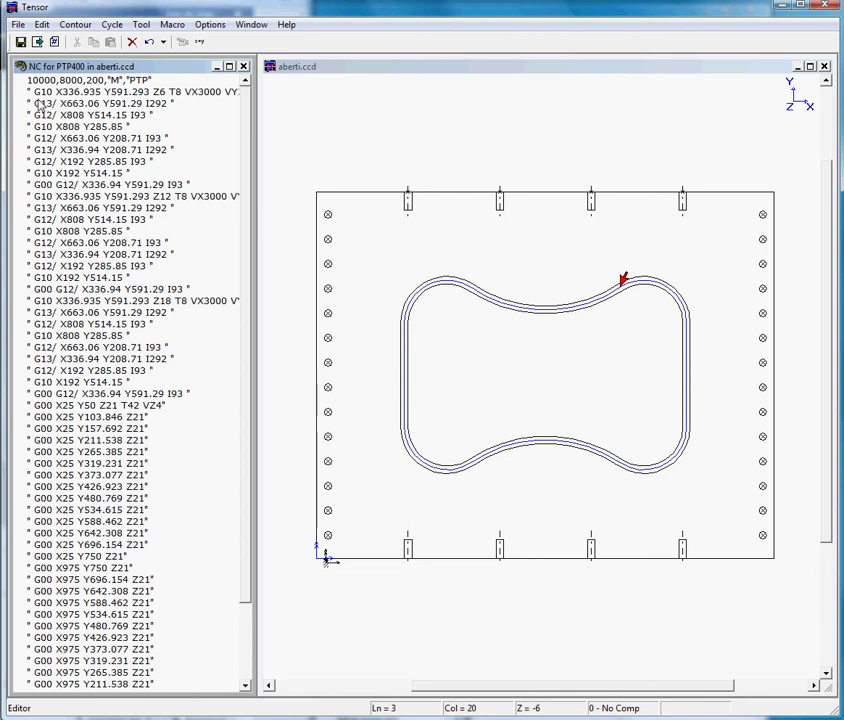
Step: Locate NC line 2's opening contour move on the toolpath, then return to the plate drawing
click(55, 91)
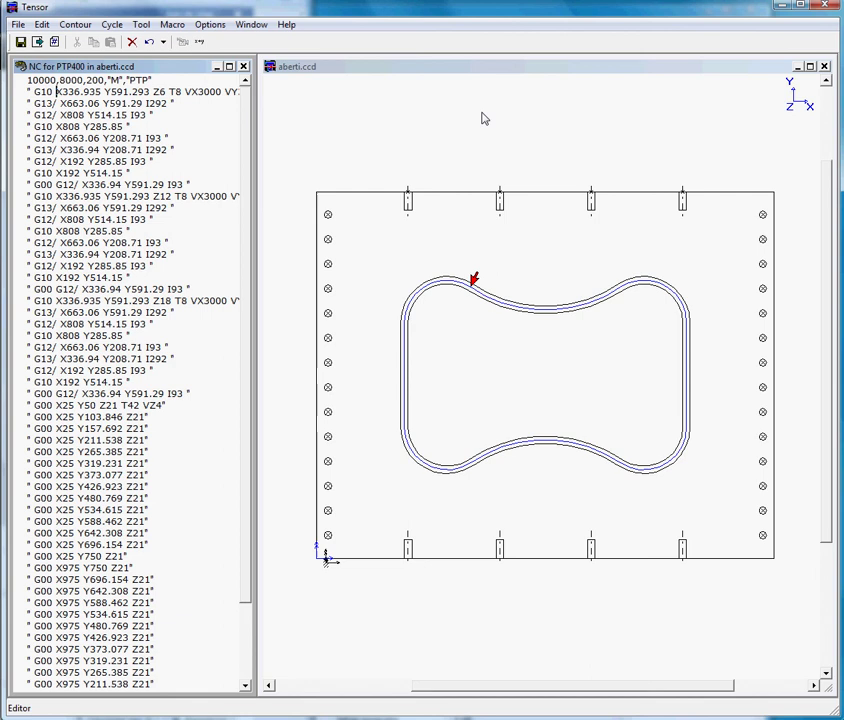
click(434, 76)
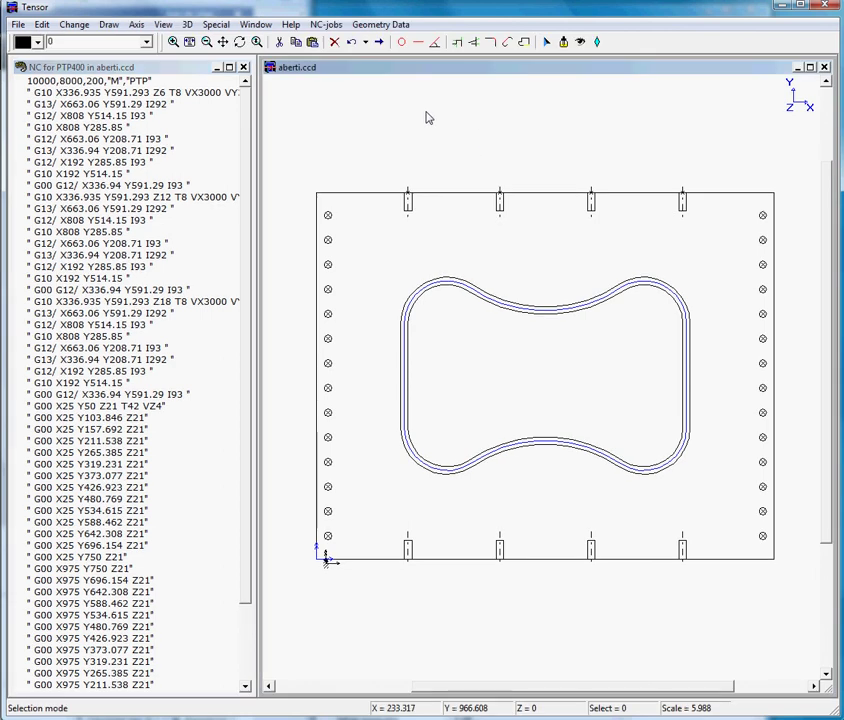